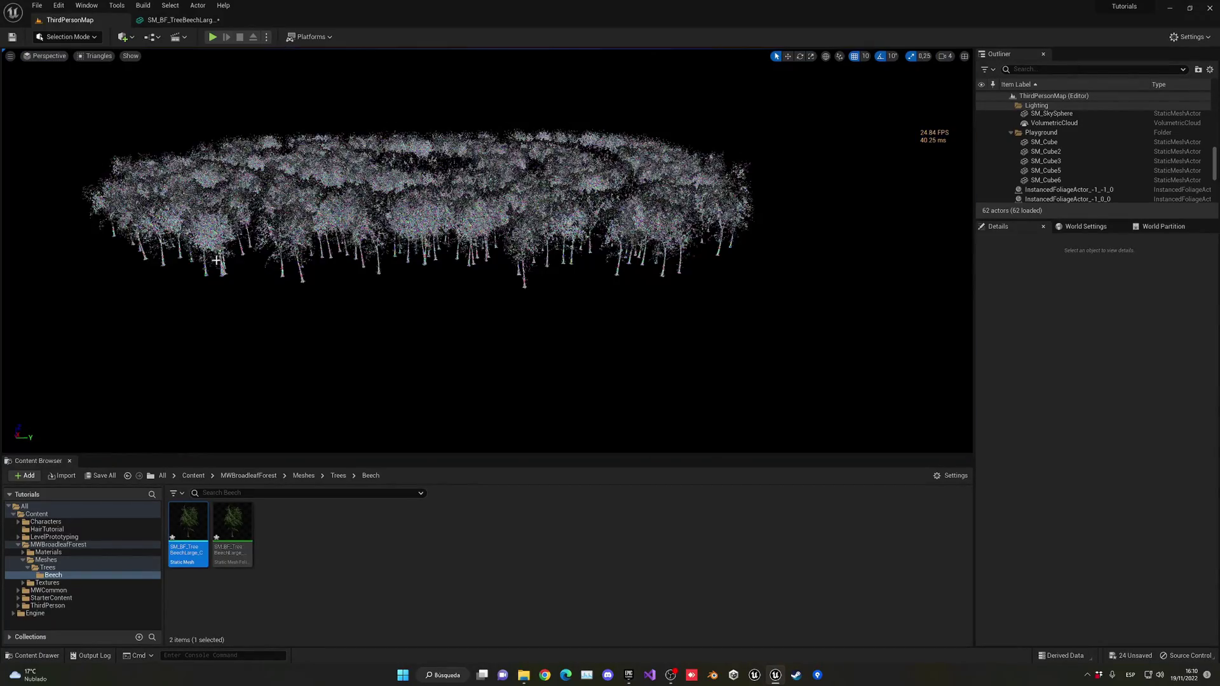
{"action": "right_click_drag", "start_coordinate": [434, 256], "coordinate": [403, 237]}
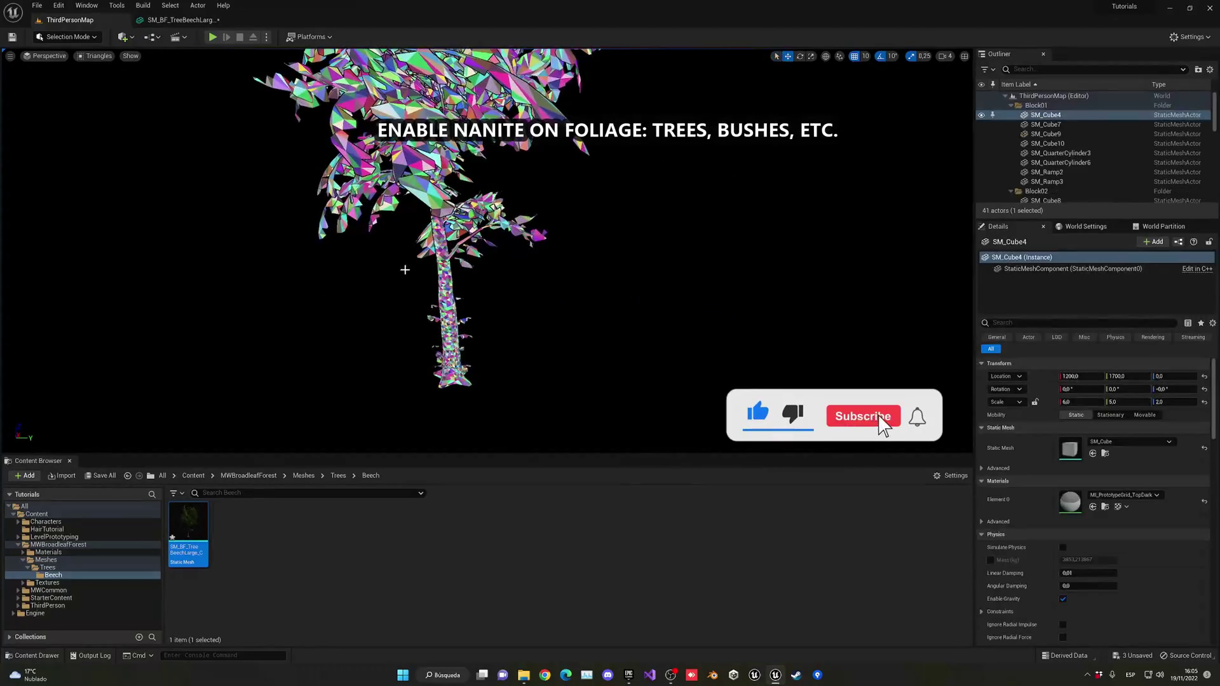
{"action": "right_click_drag", "start_coordinate": [487, 250], "coordinate": [469, 206]}
{"action": "right_click_drag", "start_coordinate": [404, 254], "coordinate": [403, 269]}
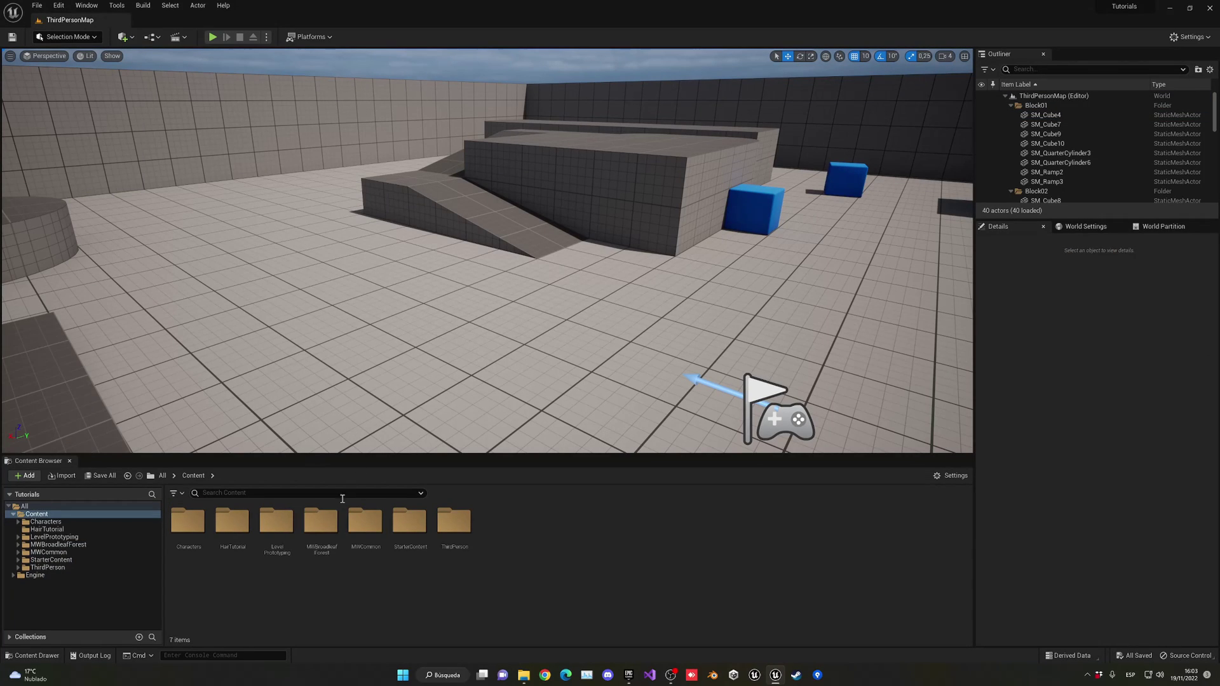
Open the large beech tree static mesh from the MWBroadleafForest/Meshes/Trees/Beech folder and view it in the mesh preview.
{"action": "double_click", "coordinate": [321, 521]}
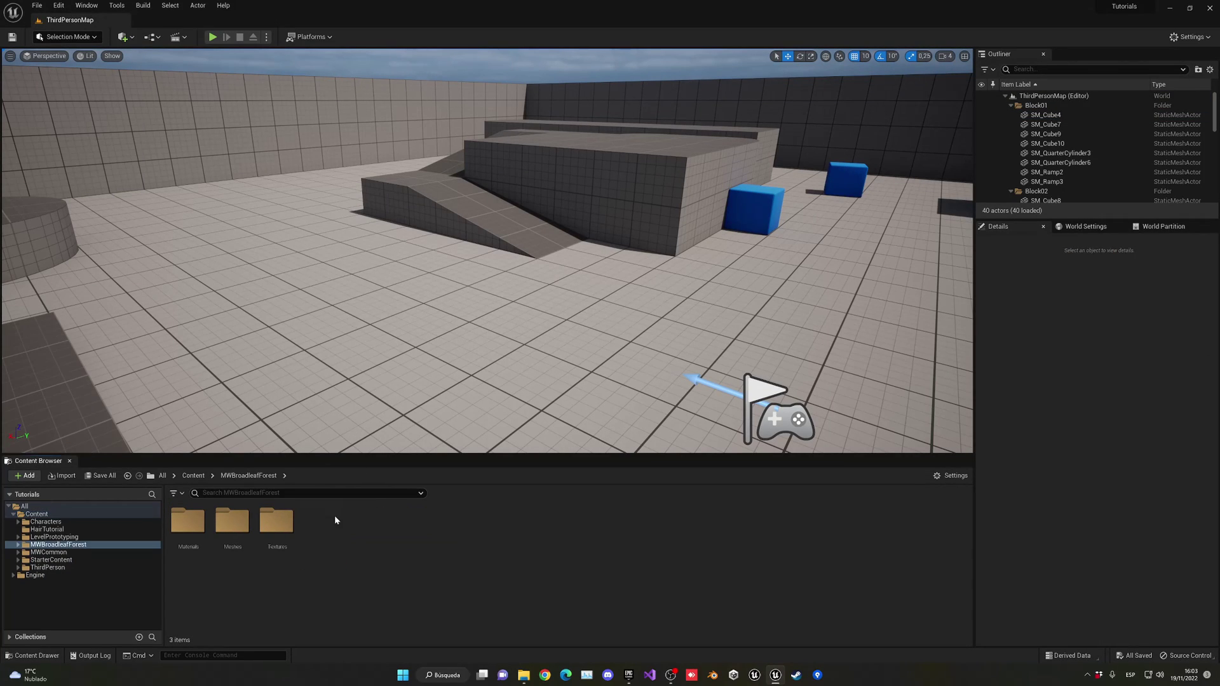
{"action": "double_click", "coordinate": [225, 524]}
{"action": "double_click", "coordinate": [188, 525]}
{"action": "double_click", "coordinate": [187, 526]}
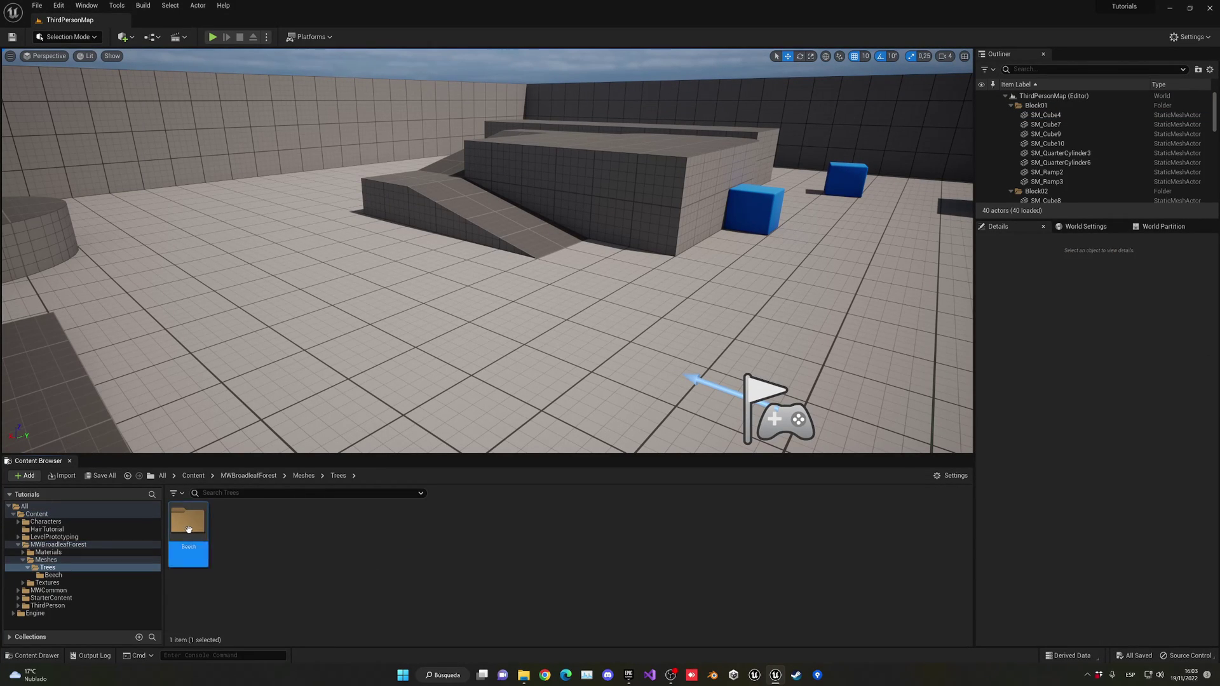
{"action": "double_click", "coordinate": [187, 526]}
{"action": "key", "text": "s"}
{"action": "right_click_drag", "start_coordinate": [423, 382], "coordinate": [411, 392]}
{"action": "key", "text": "w"}
{"action": "right_click_drag", "start_coordinate": [481, 365], "coordinate": [481, 366]}
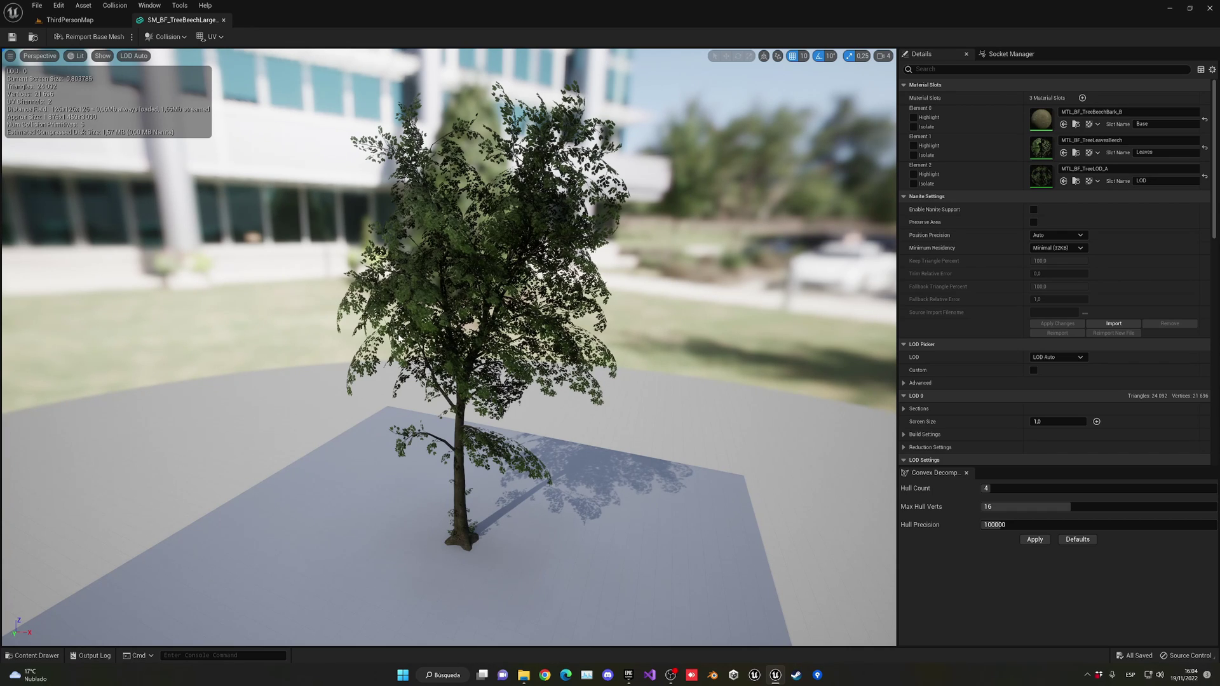
Return to ThirdPersonMap and place the large beech tree mesh on the level floor beside the ramp blocks.
{"action": "left_click", "coordinate": [109, 20]}
{"action": "left_click_drag", "start_coordinate": [189, 524], "coordinate": [445, 323]}
{"action": "key", "text": "s"}
{"action": "right_click_drag", "start_coordinate": [520, 324], "coordinate": [491, 305]}
{"action": "key", "text": "s"}
{"action": "left_click", "coordinate": [598, 327]}
{"action": "right_click_drag", "start_coordinate": [597, 327], "coordinate": [597, 260]}
{"action": "key", "text": "s"}
{"action": "key", "text": "a"}
{"action": "key", "text": "d"}
{"action": "key", "text": "w"}
{"action": "right_click_drag", "start_coordinate": [511, 204], "coordinate": [511, 218]}
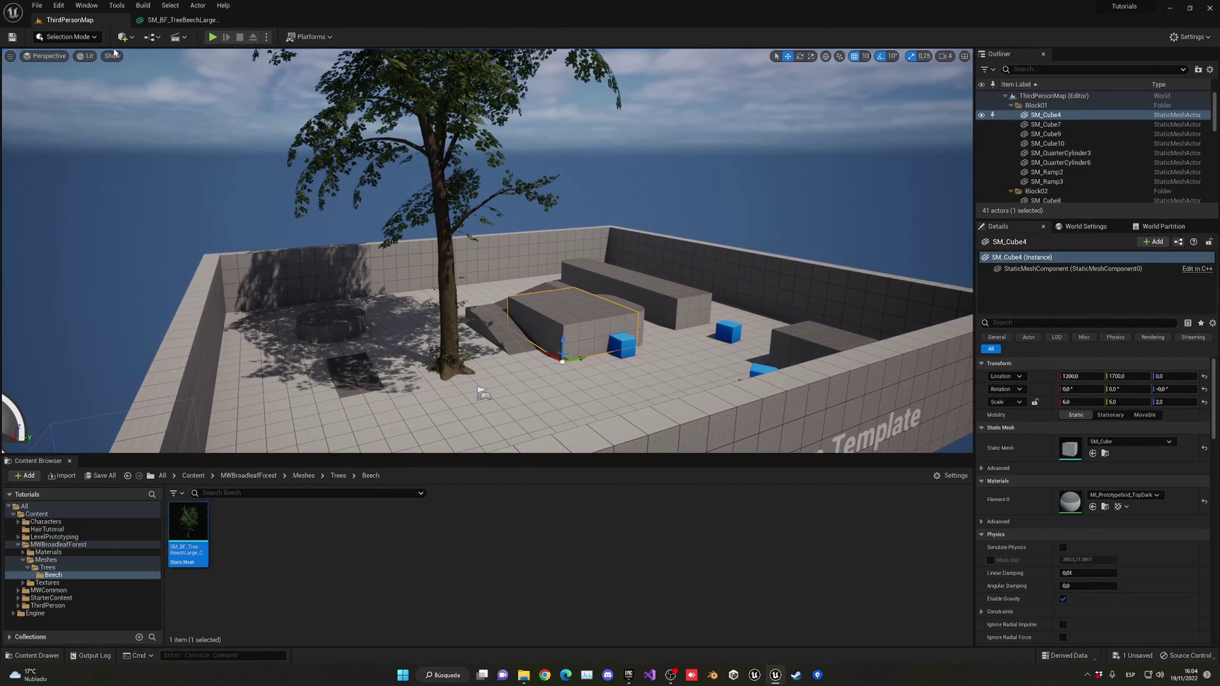
Set the level viewport to the Nanite Triangles visualization to check whether the scene renders with Nanite.
{"action": "left_click", "coordinate": [48, 56]}
{"action": "left_click", "coordinate": [84, 56]}
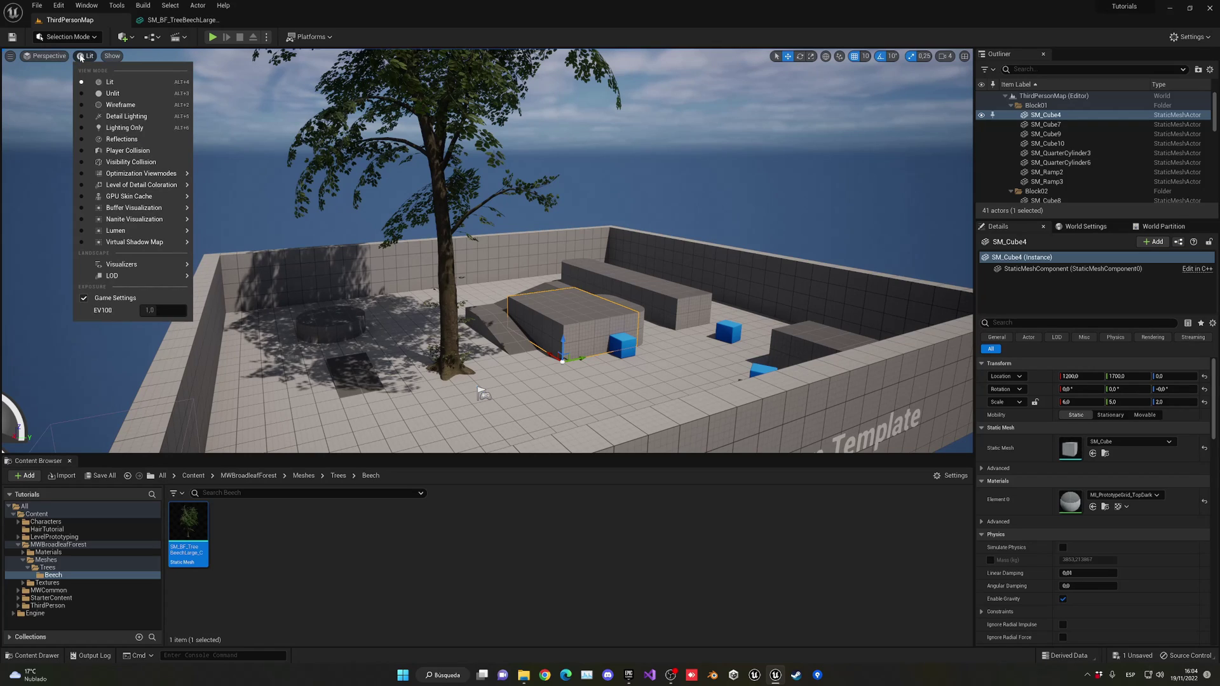
{"action": "mouse_move", "coordinate": [131, 220]}
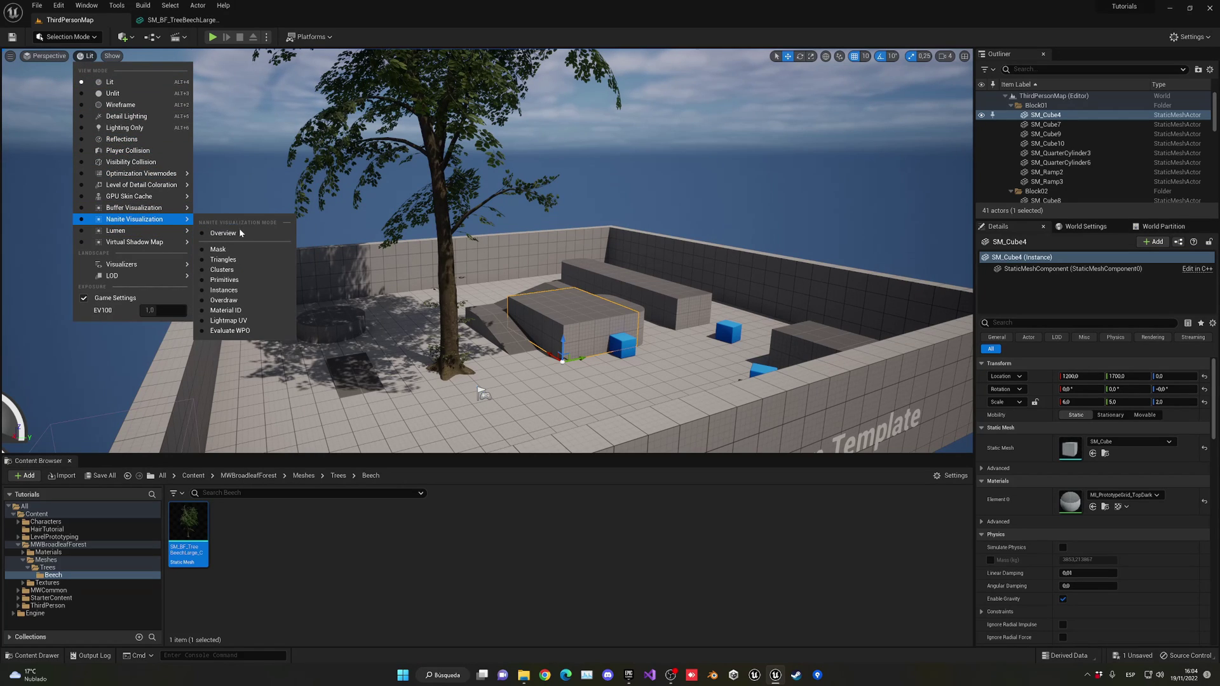
{"action": "left_click", "coordinate": [226, 259]}
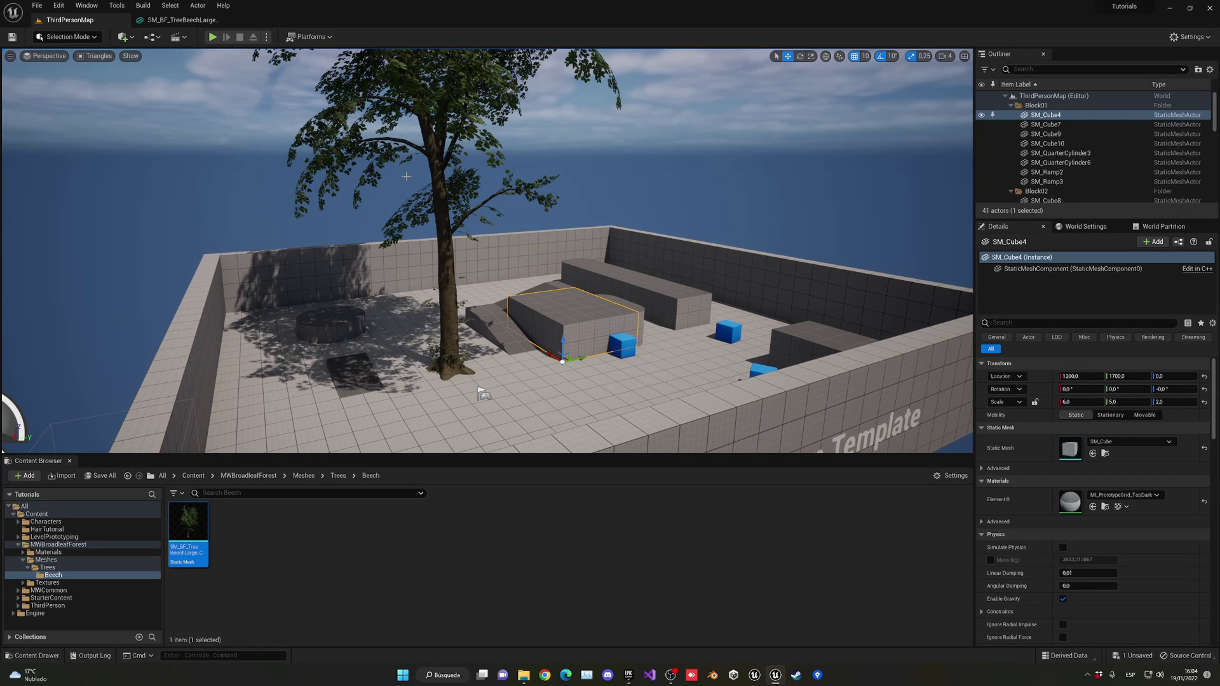
{"action": "right_click_drag", "start_coordinate": [732, 234], "coordinate": [726, 239]}
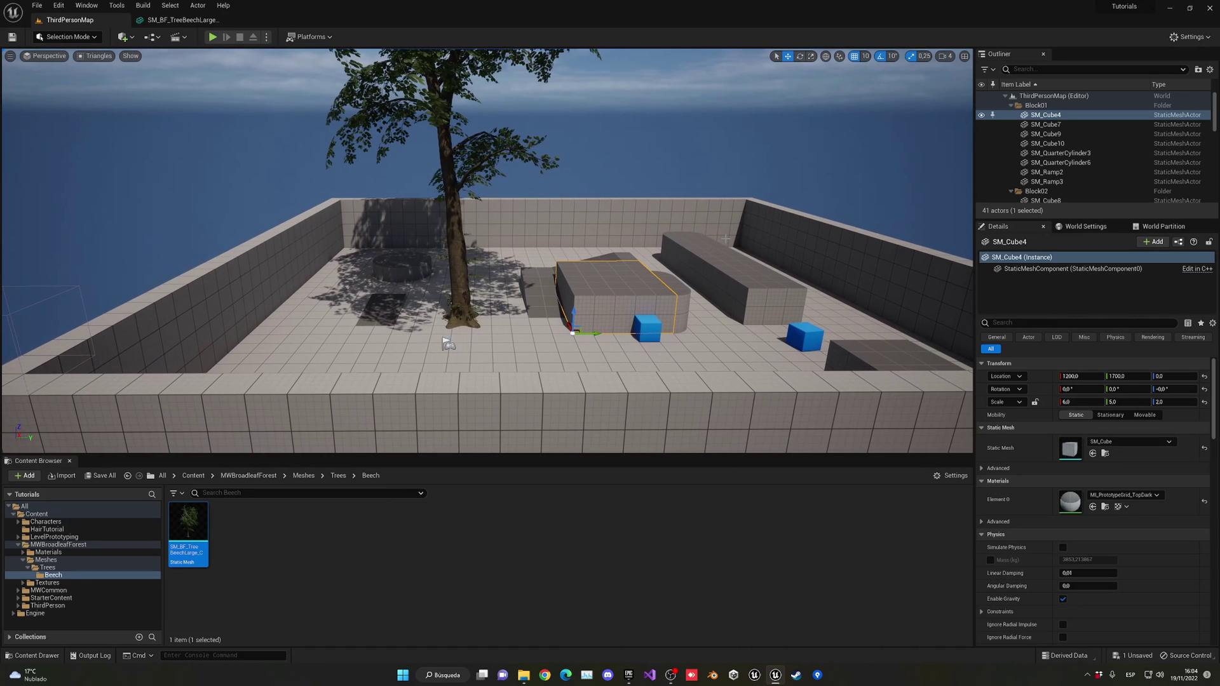
Return the level viewport to the Lit view mode and frame the beech tree.
{"action": "left_click", "coordinate": [95, 57]}
{"action": "left_click", "coordinate": [108, 86]}
{"action": "right_click_drag", "start_coordinate": [195, 123], "coordinate": [189, 117]}
{"action": "key", "text": "w"}
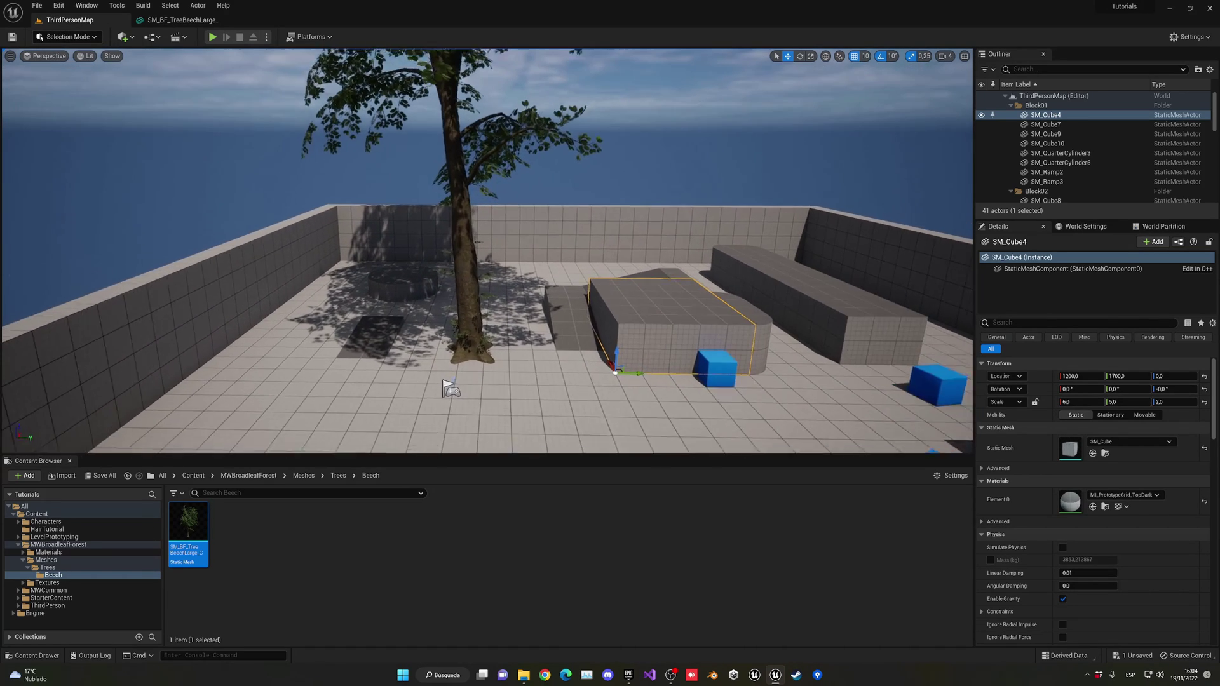
{"action": "left_click_drag", "start_coordinate": [197, 76], "coordinate": [209, 134]}
Look at the Nanite options among the asset actions of the beech tree static mesh.
{"action": "left_click", "coordinate": [321, 524]}
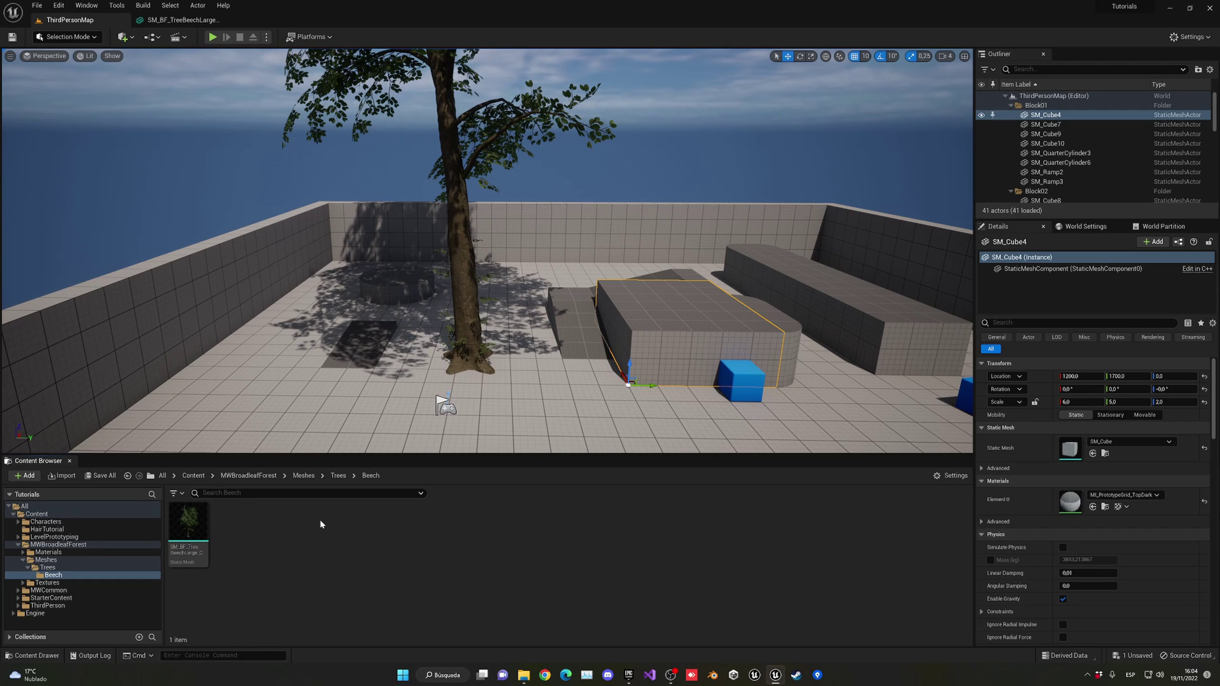
{"action": "mouse_move", "coordinate": [466, 197]}
{"action": "right_mouse_down"}
{"action": "mouse_move", "coordinate": [465, 159]}
{"action": "mouse_move", "coordinate": [465, 197]}
{"action": "right_mouse_up"}
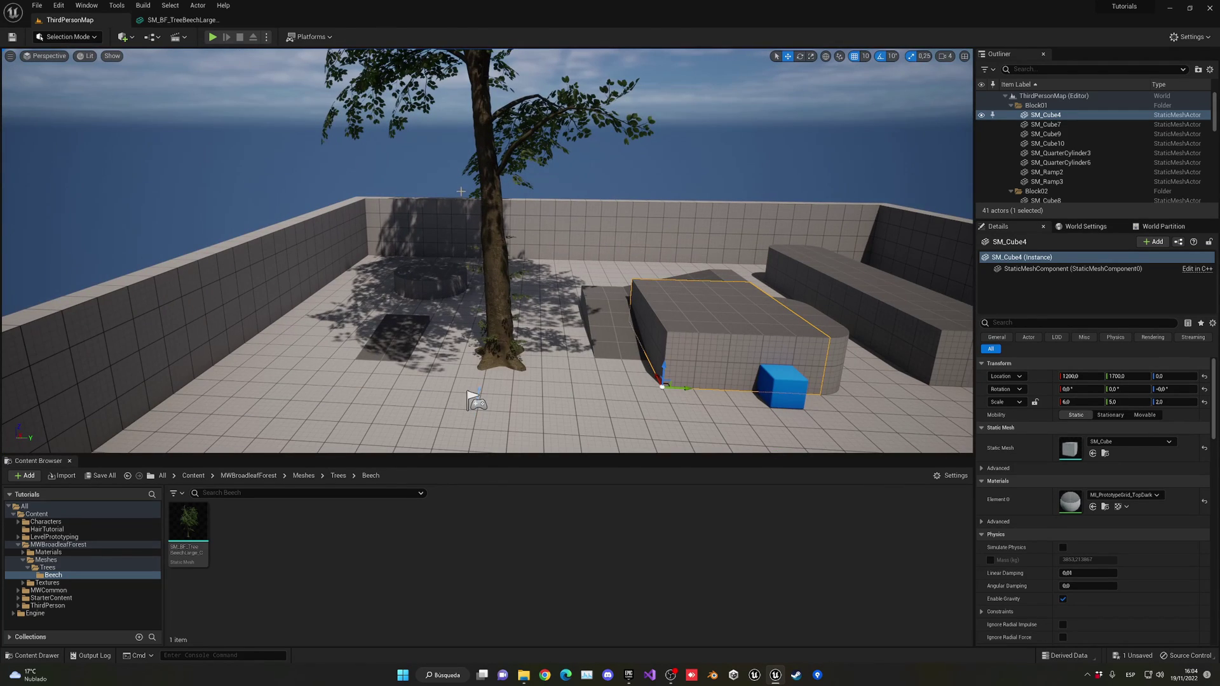
{"action": "left_click", "coordinate": [194, 528]}
{"action": "right_click", "coordinate": [198, 527]}
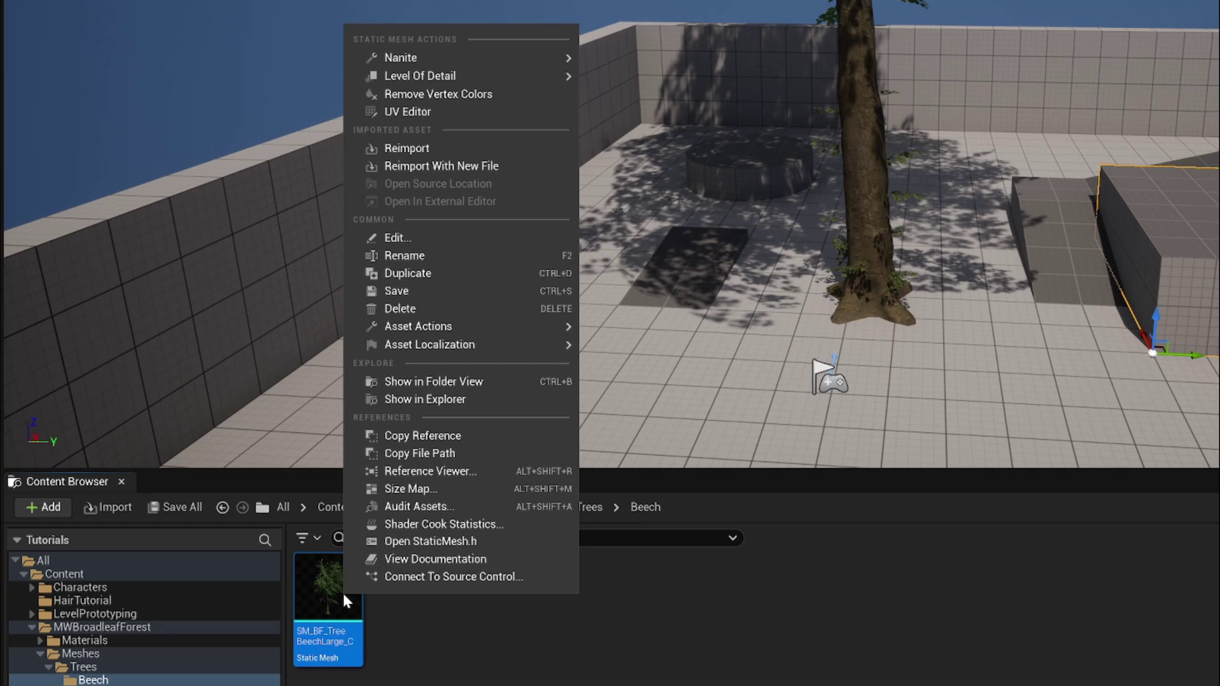
{"action": "mouse_move", "coordinate": [424, 56]}
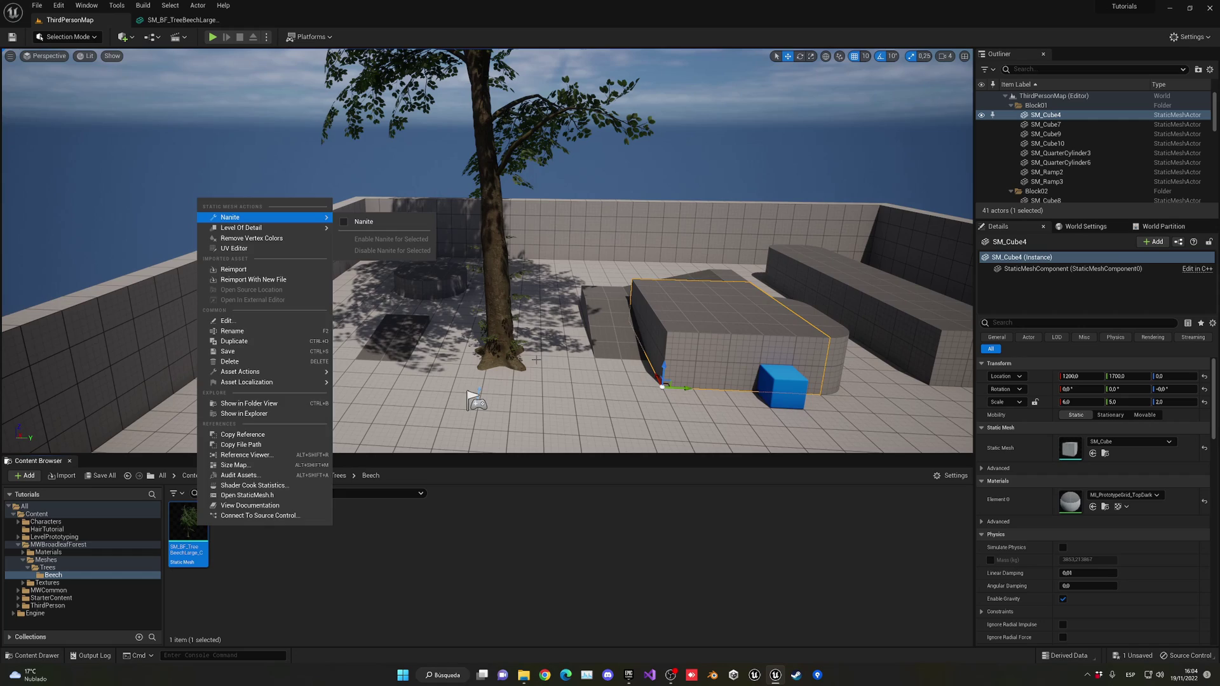
{"action": "right_click_drag", "start_coordinate": [762, 191], "coordinate": [795, 191]}
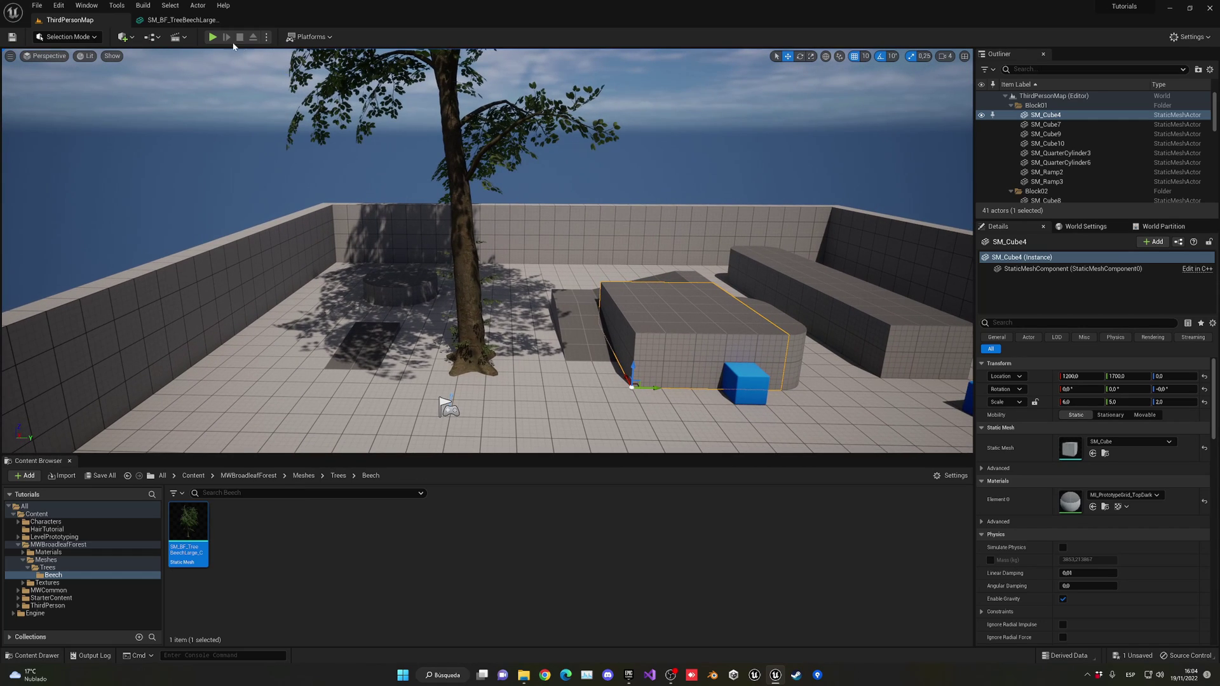
Enable Nanite Support in the beech tree mesh's Nanite Settings and apply the changes.
{"action": "left_click", "coordinate": [181, 19]}
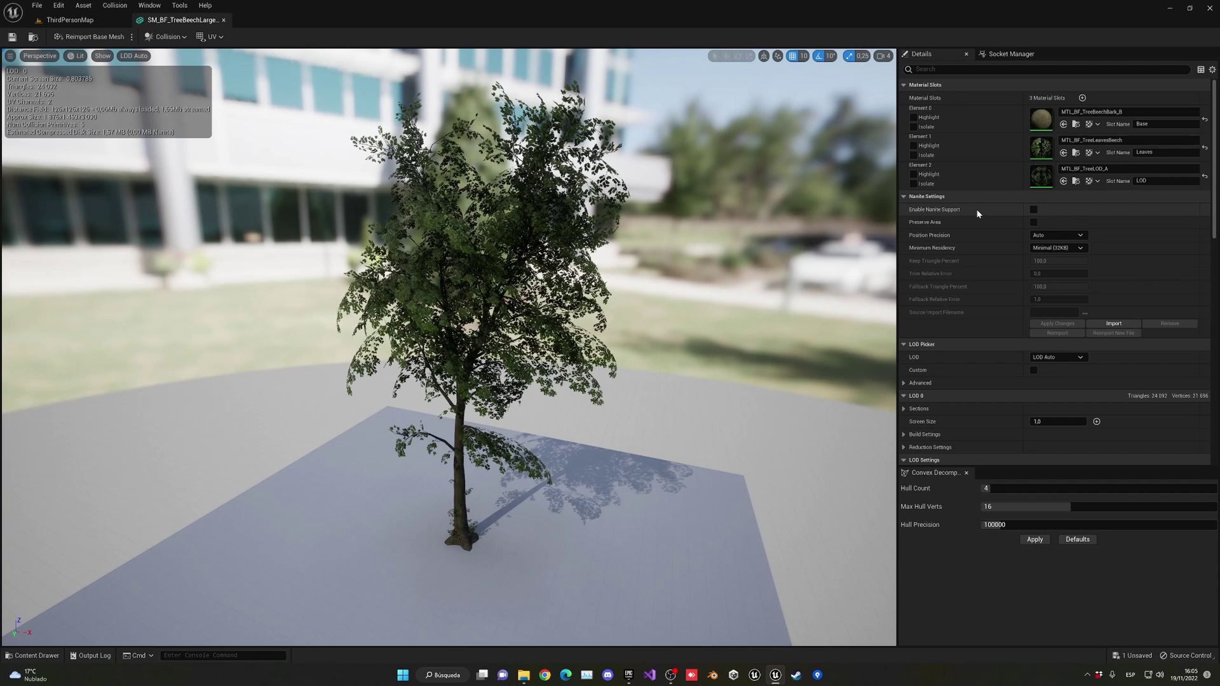
{"action": "left_click", "coordinate": [1033, 209]}
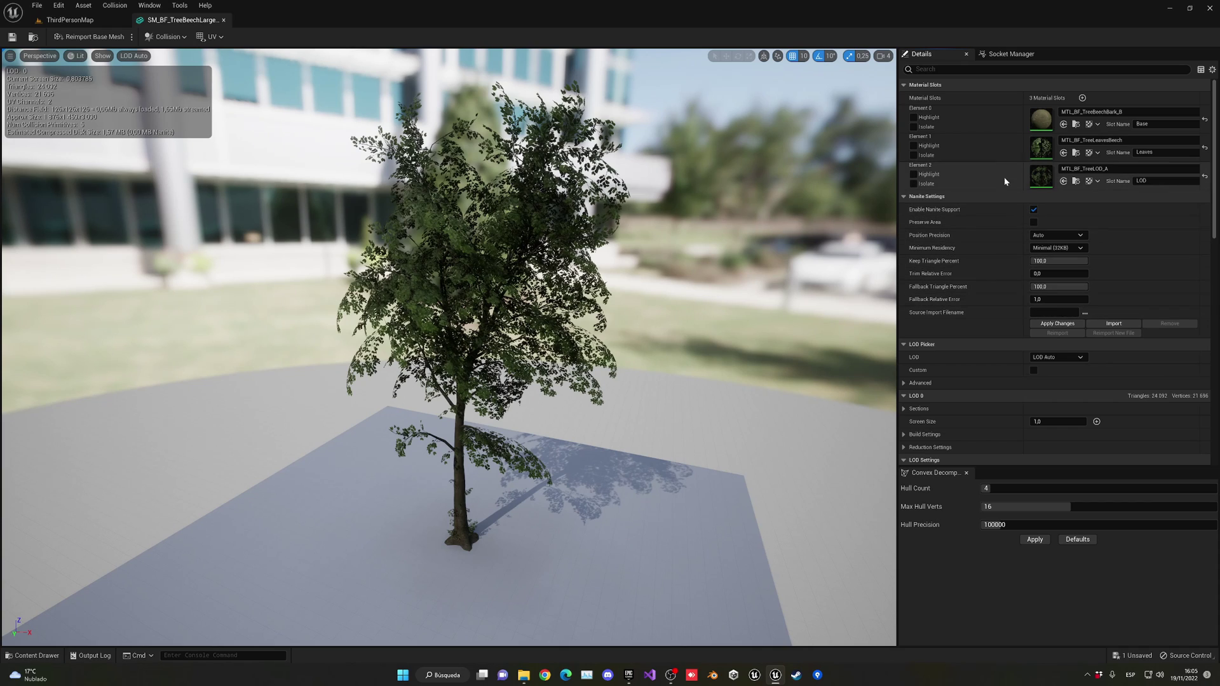
{"action": "left_click", "coordinate": [1058, 325]}
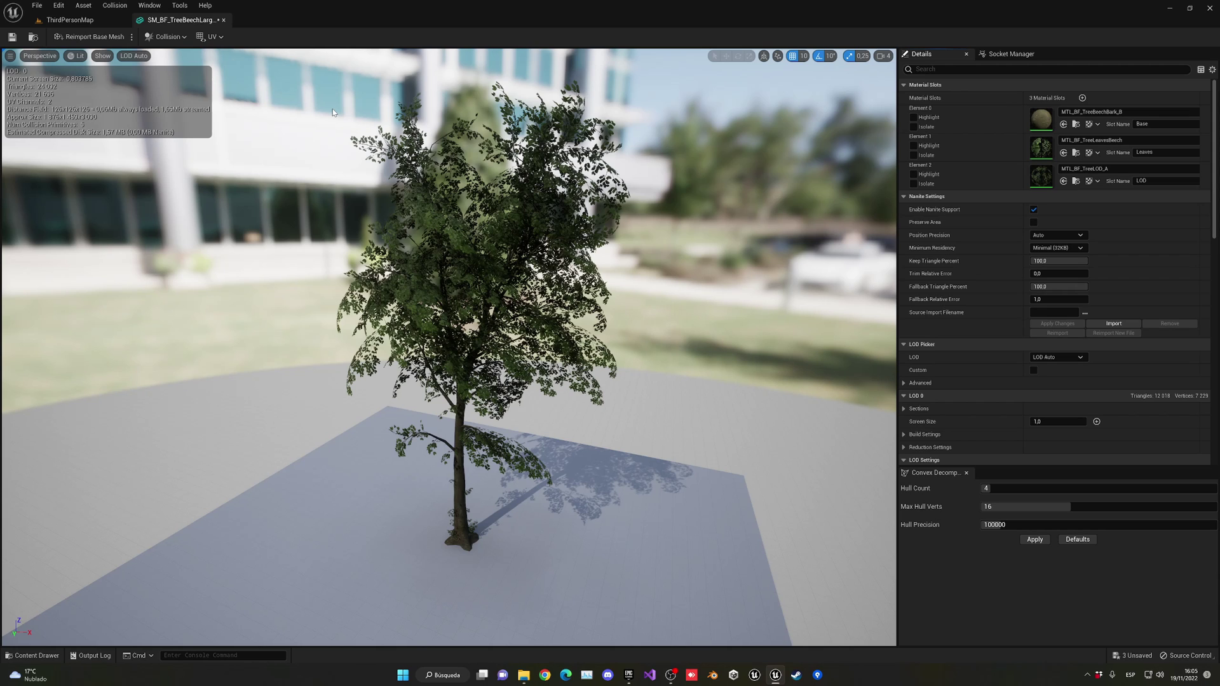
Compare the beech tree in ThirdPersonMap with its preview in the mesh editor.
{"action": "left_click", "coordinate": [69, 20]}
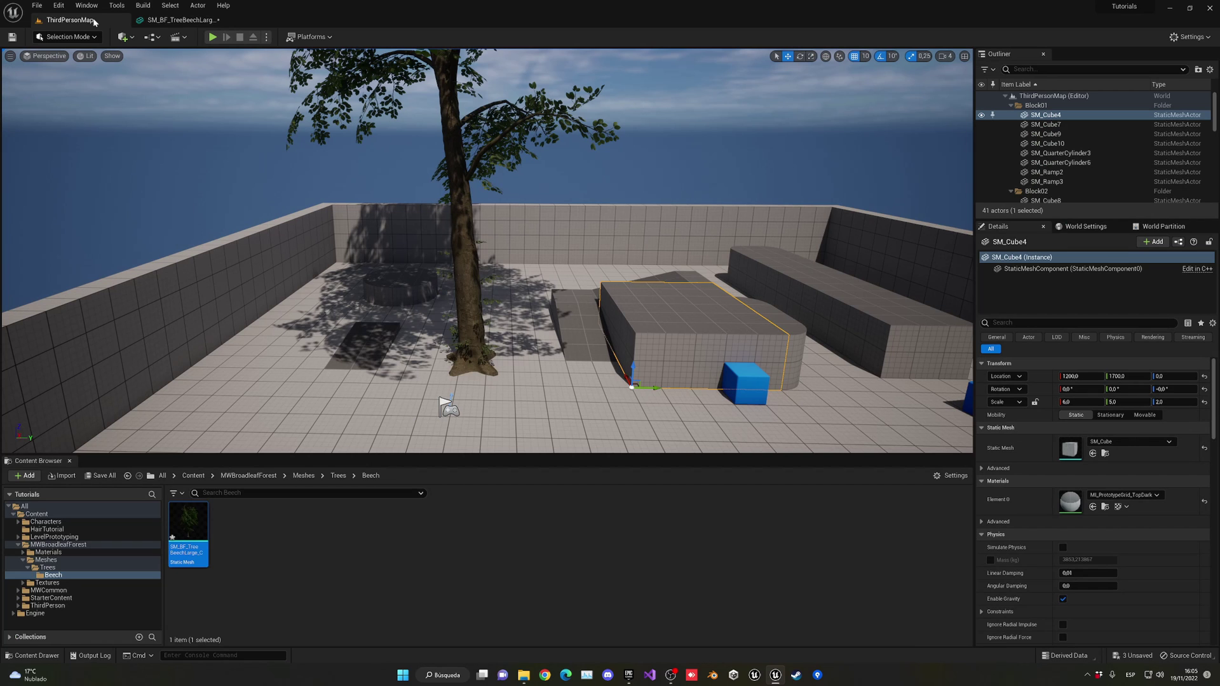
{"action": "left_click", "coordinate": [163, 21]}
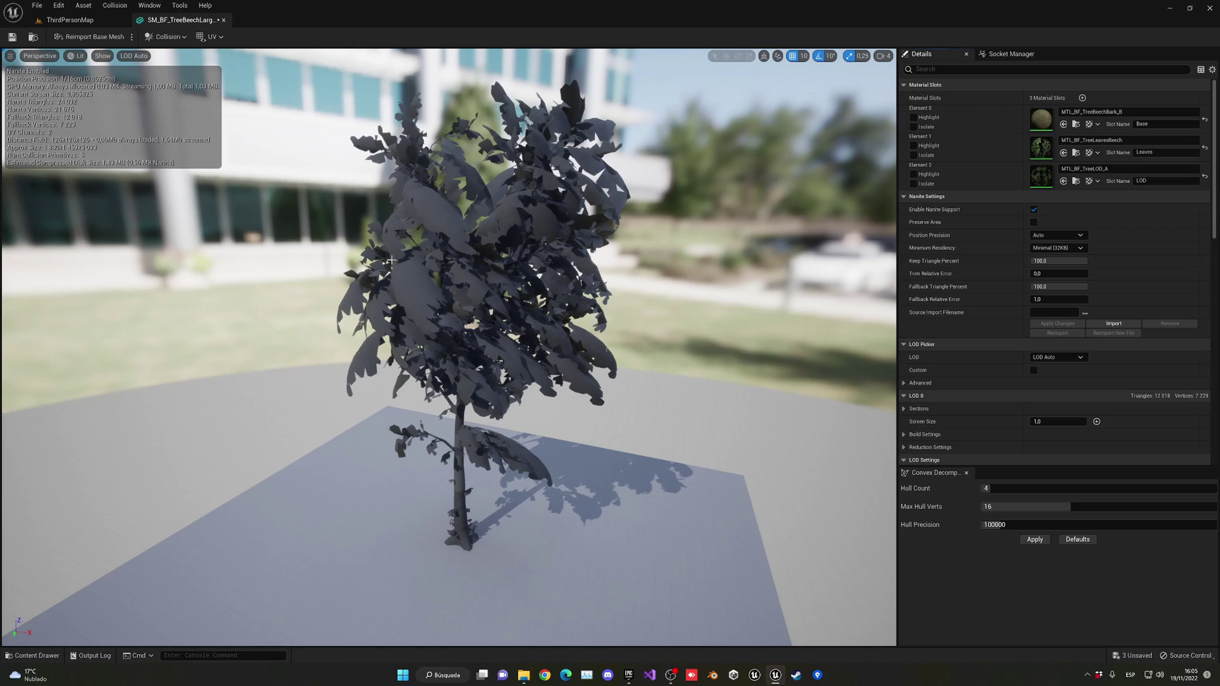
{"action": "left_click", "coordinate": [70, 20]}
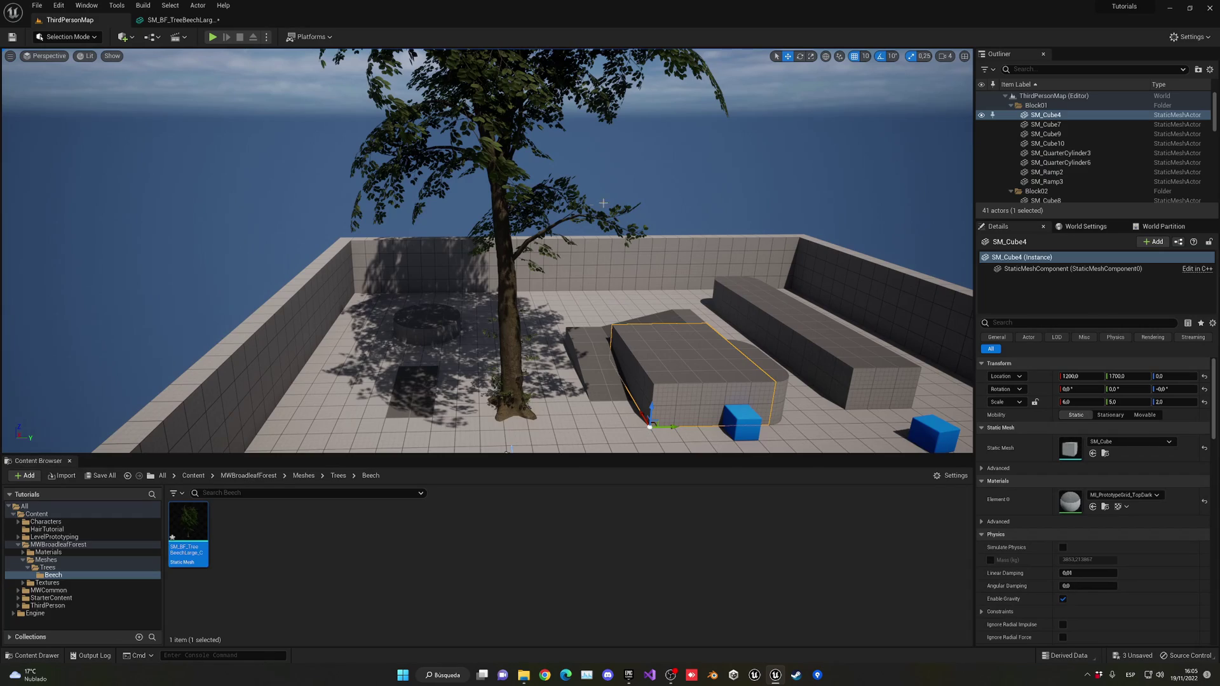
{"action": "key", "text": "s"}
{"action": "right_click_drag", "start_coordinate": [596, 226], "coordinate": [667, 239]}
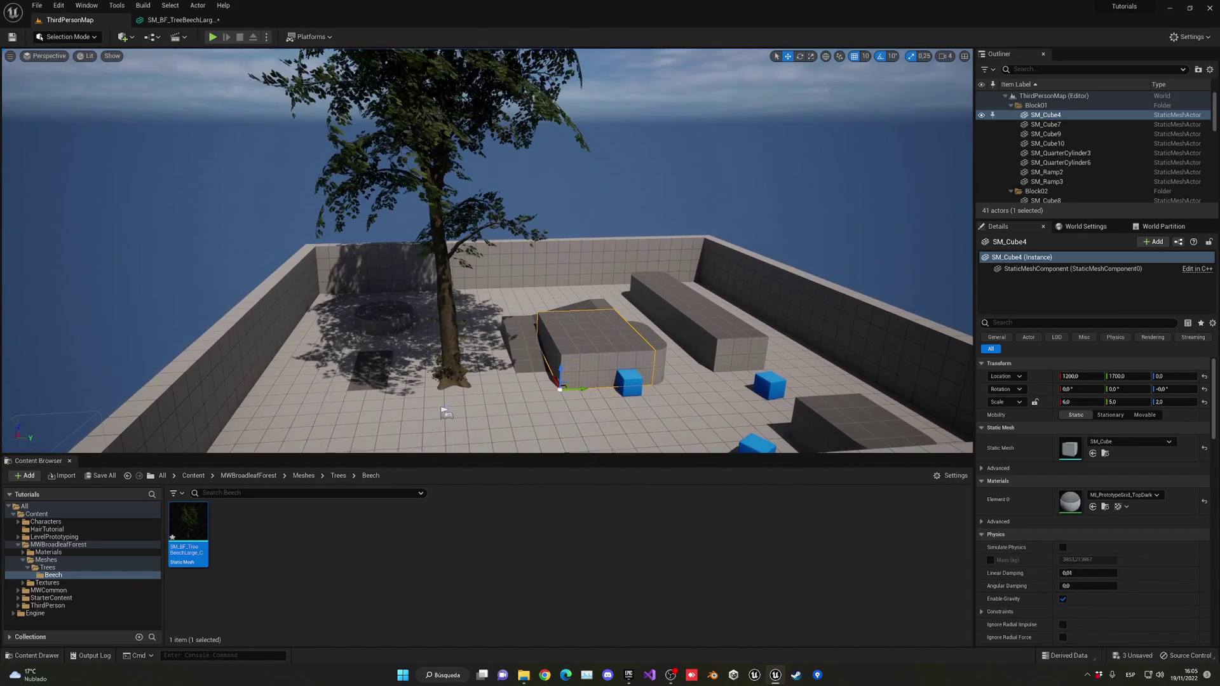
Set the level viewport to the Nanite Triangles visualization and view the whole beech tree.
{"action": "left_click", "coordinate": [88, 56]}
{"action": "mouse_move", "coordinate": [129, 220]}
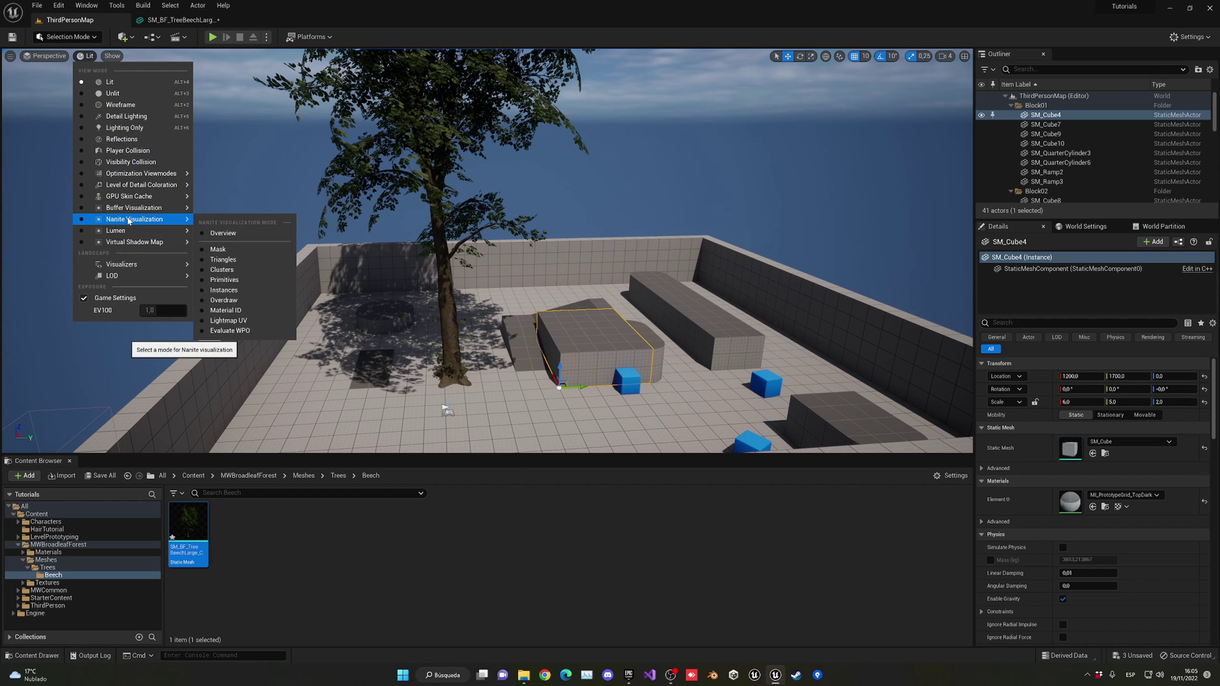
{"action": "left_click", "coordinate": [240, 260]}
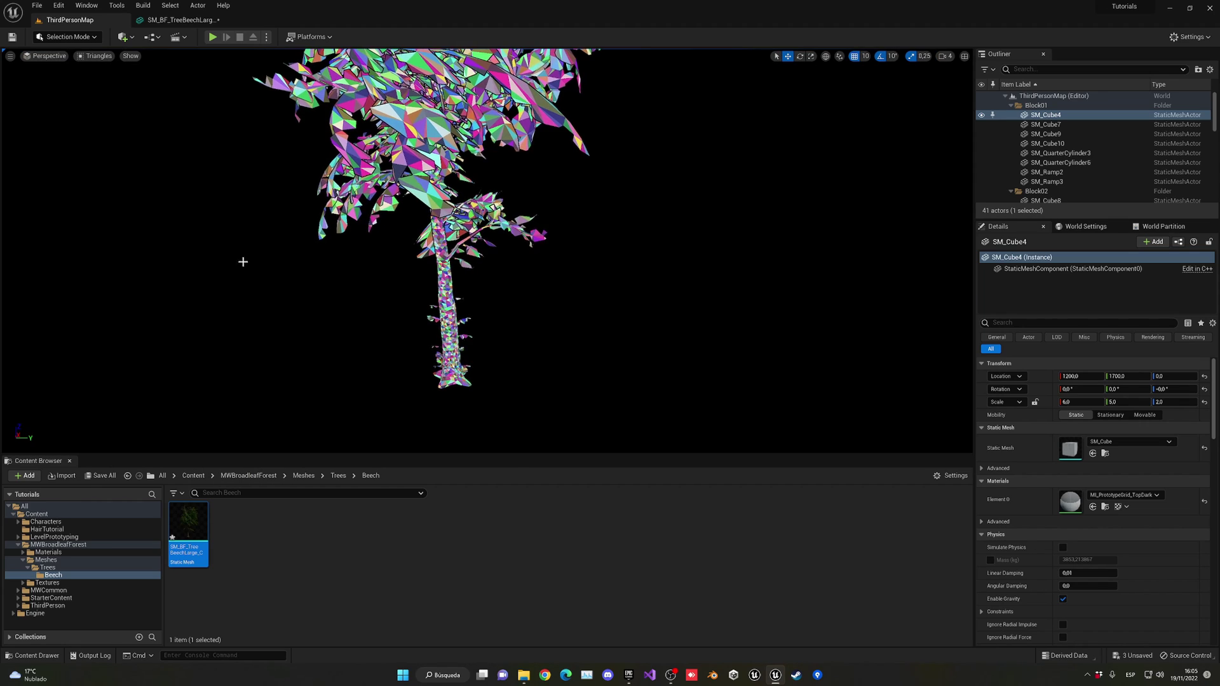
{"action": "key", "text": "s"}
{"action": "right_click_drag", "start_coordinate": [243, 262], "coordinate": [217, 215]}
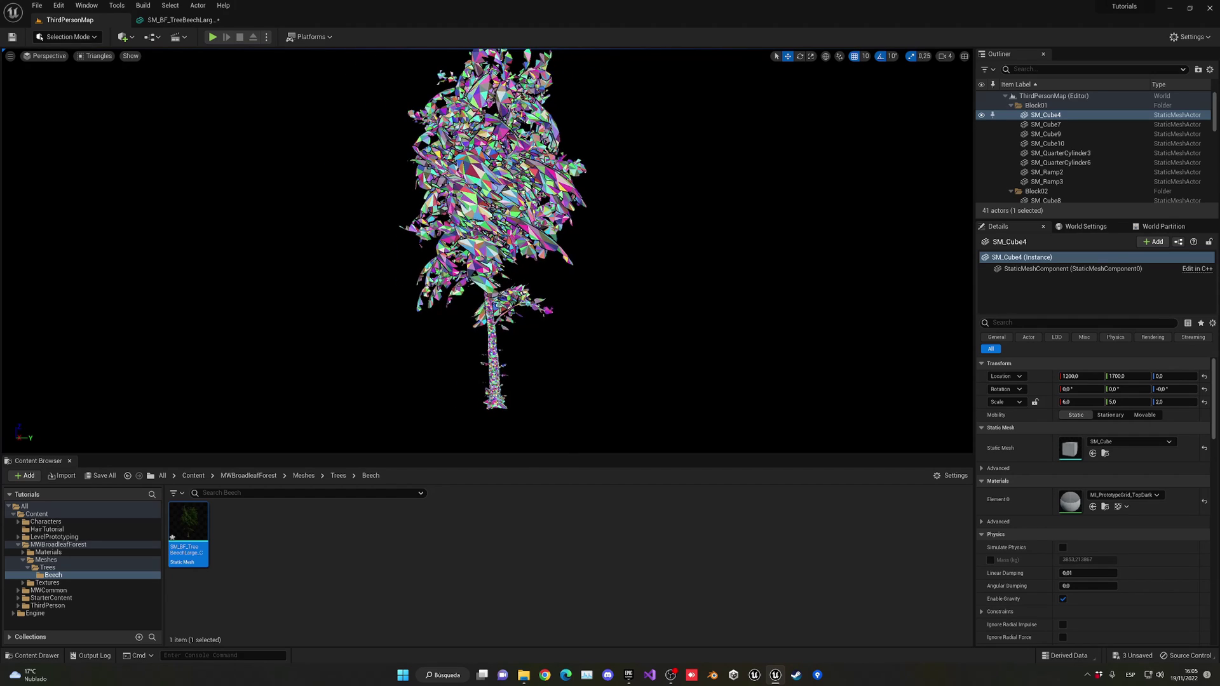
{"action": "key", "text": "s"}
{"action": "right_click_drag", "start_coordinate": [403, 286], "coordinate": [404, 270]}
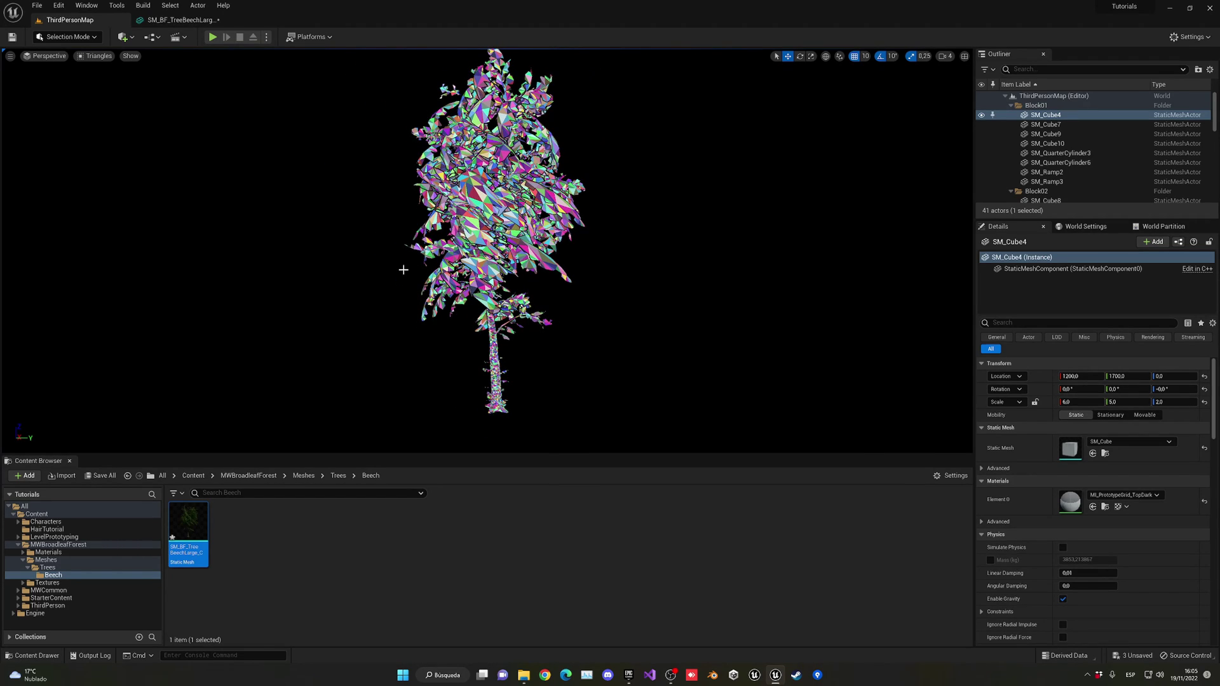
Make the viewport full screen and examine how the tree's triangles appear from different distances.
{"action": "key", "text": "F11"}
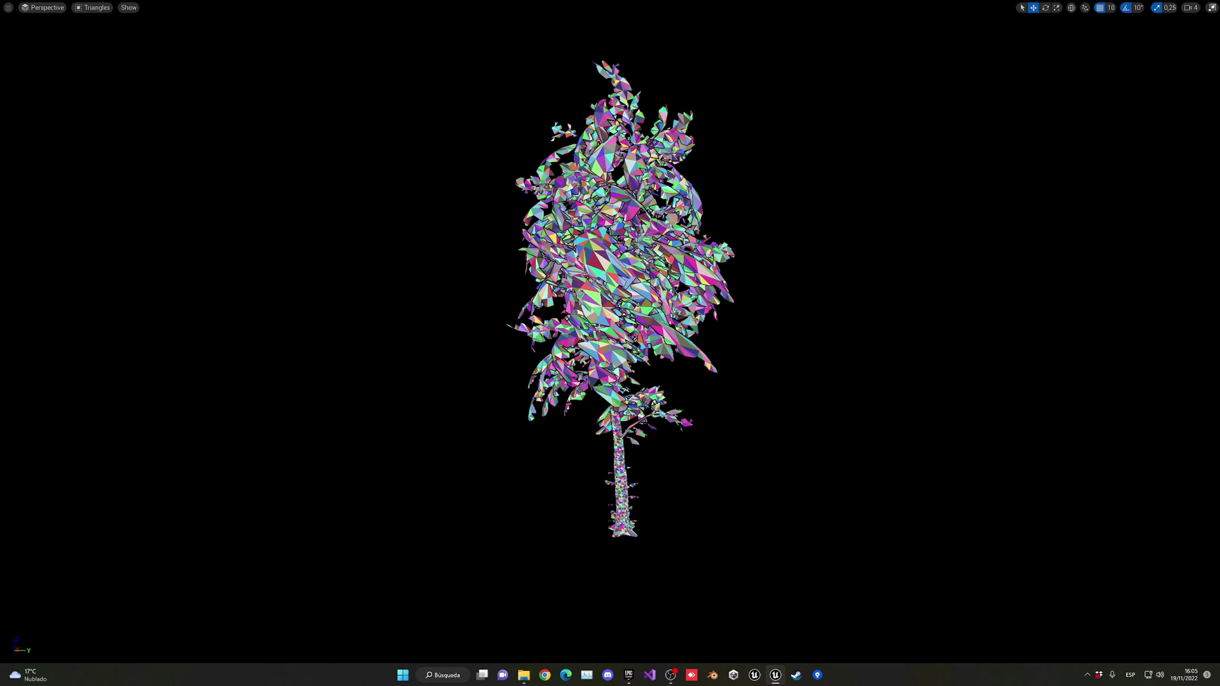
{"action": "right_click_drag", "start_coordinate": [599, 328], "coordinate": [645, 321]}
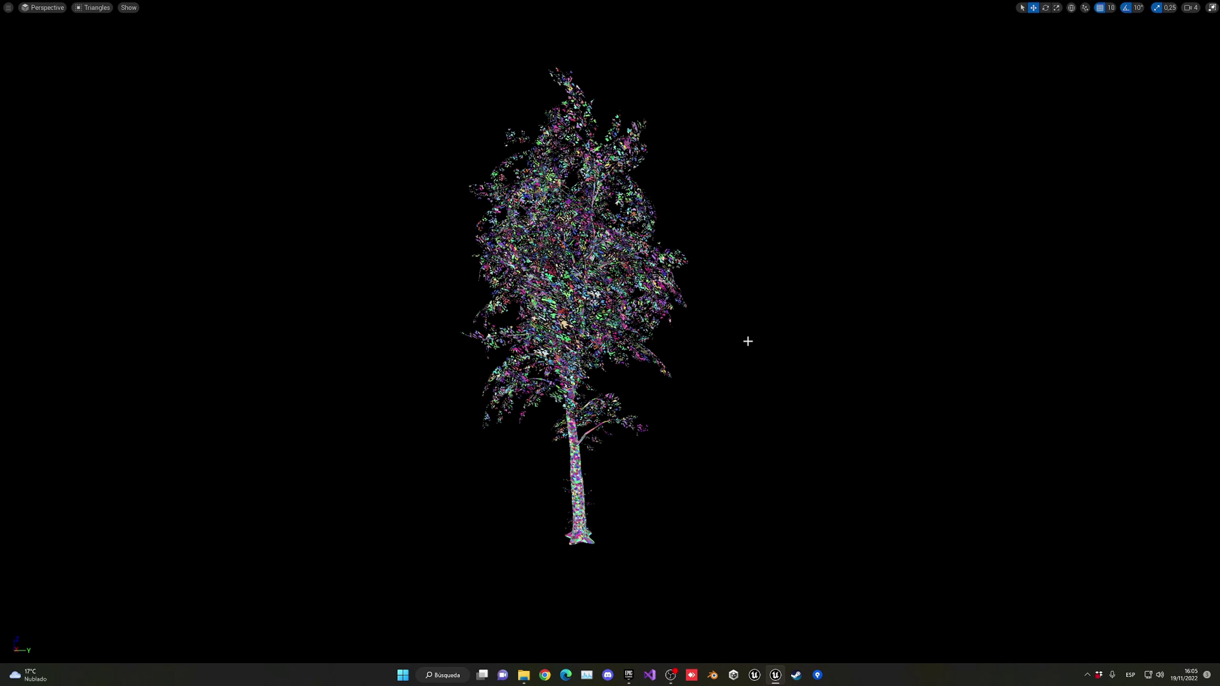
{"action": "right_click_drag", "start_coordinate": [753, 343], "coordinate": [756, 350]}
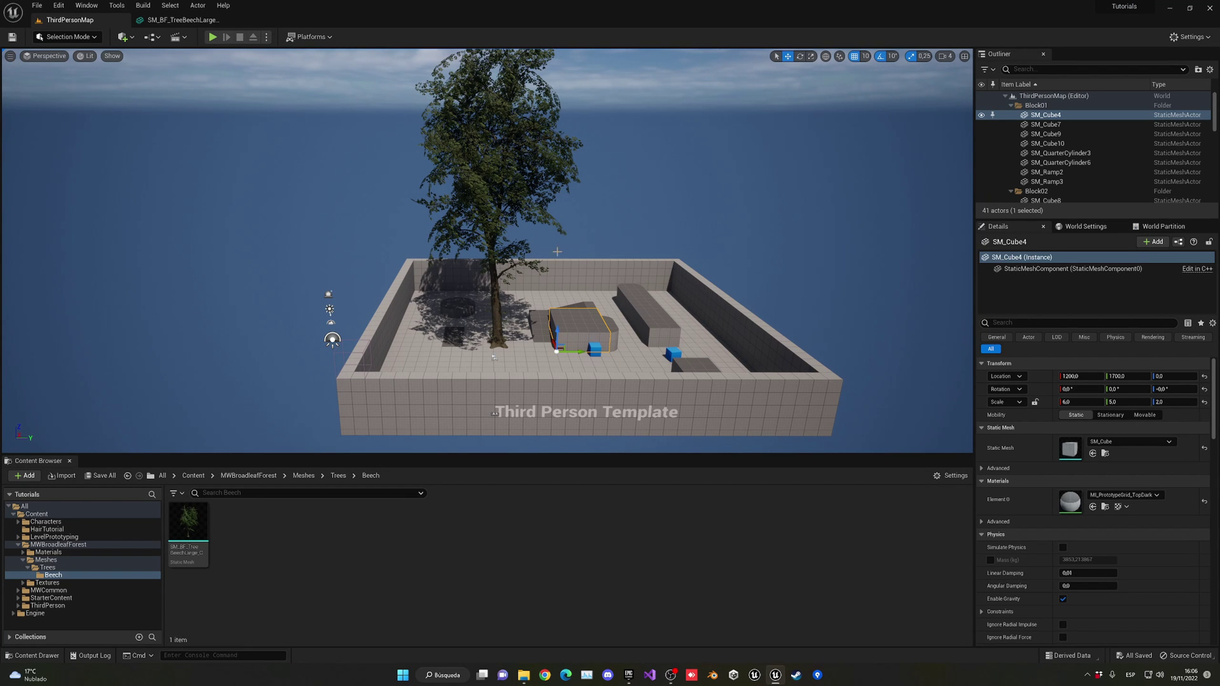
Examine the lit beech tree's foliage from far away and again from closer up.
{"action": "key", "text": "s"}
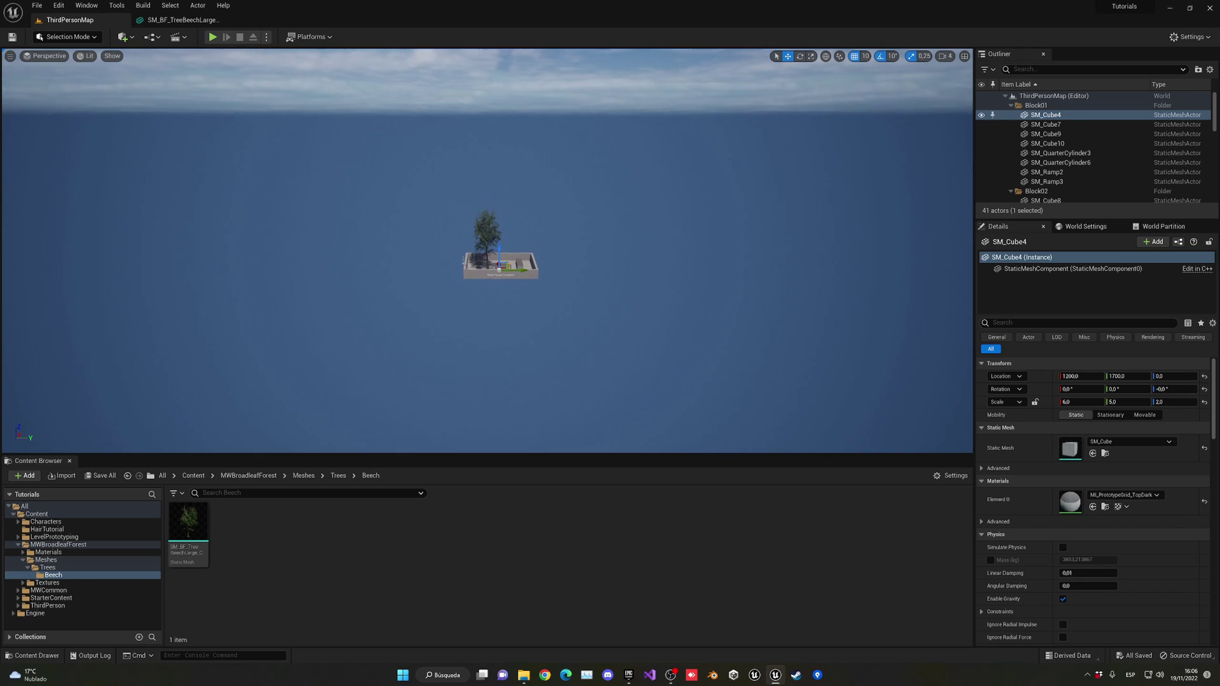
{"action": "scroll", "coordinate": [546, 228], "scroll_direction": "down", "scroll_amount": 1}
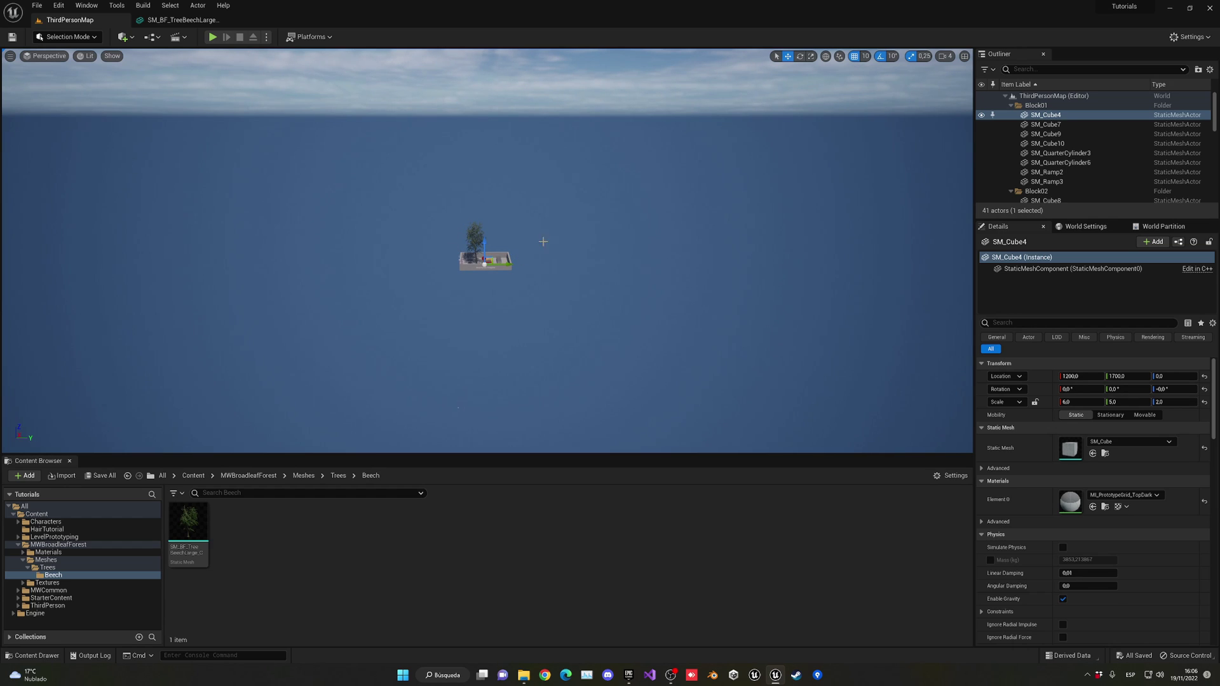
{"action": "scroll", "coordinate": [568, 291], "scroll_direction": "up", "scroll_amount": 6}
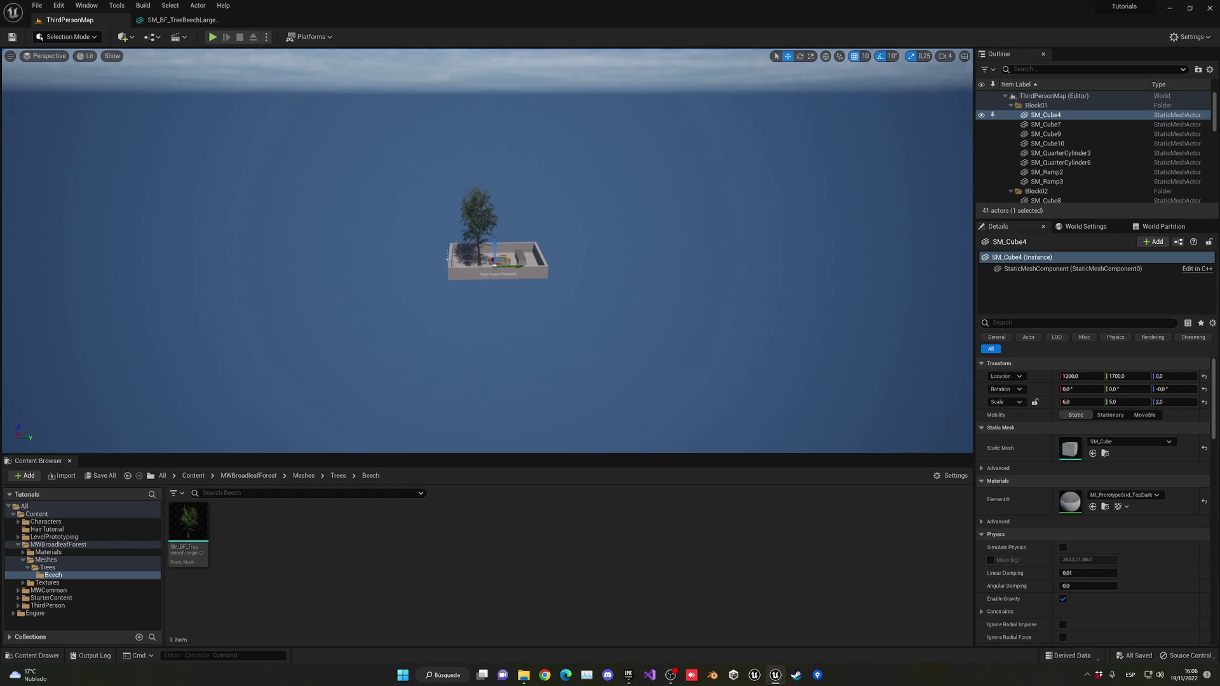
{"action": "scroll", "coordinate": [596, 260], "scroll_direction": "up", "scroll_amount": 2}
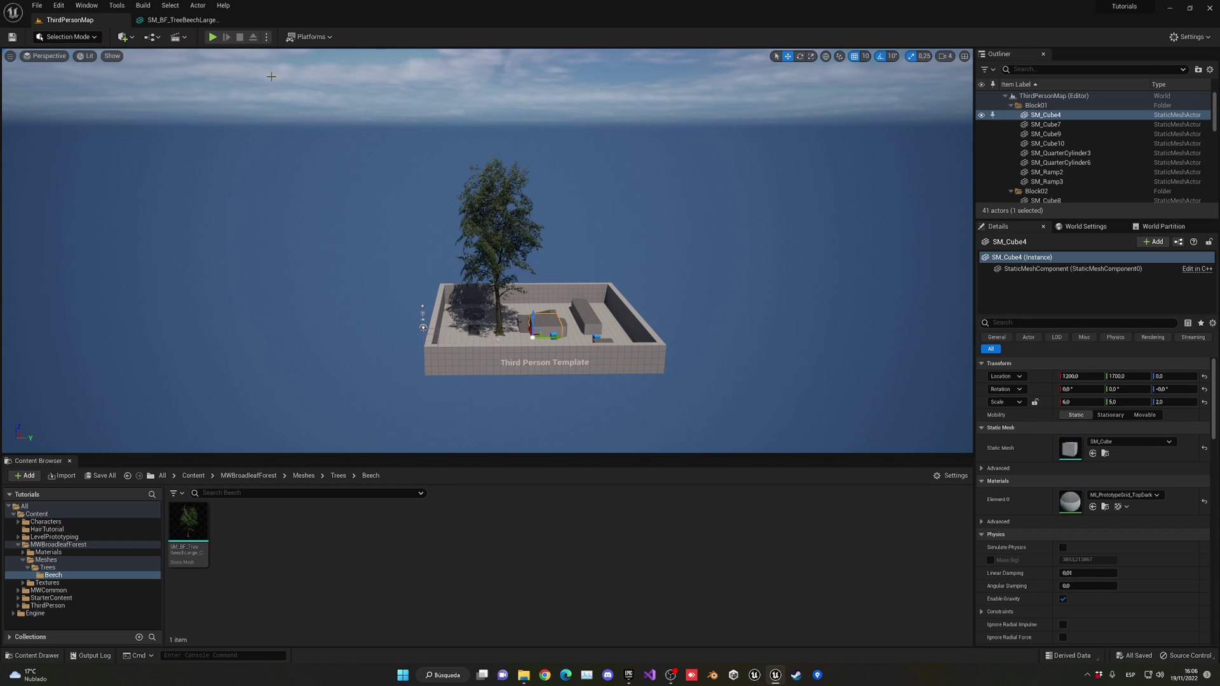
Enable Preserve Area in the beech tree mesh's Nanite settings and apply the changes.
{"action": "left_click", "coordinate": [191, 20]}
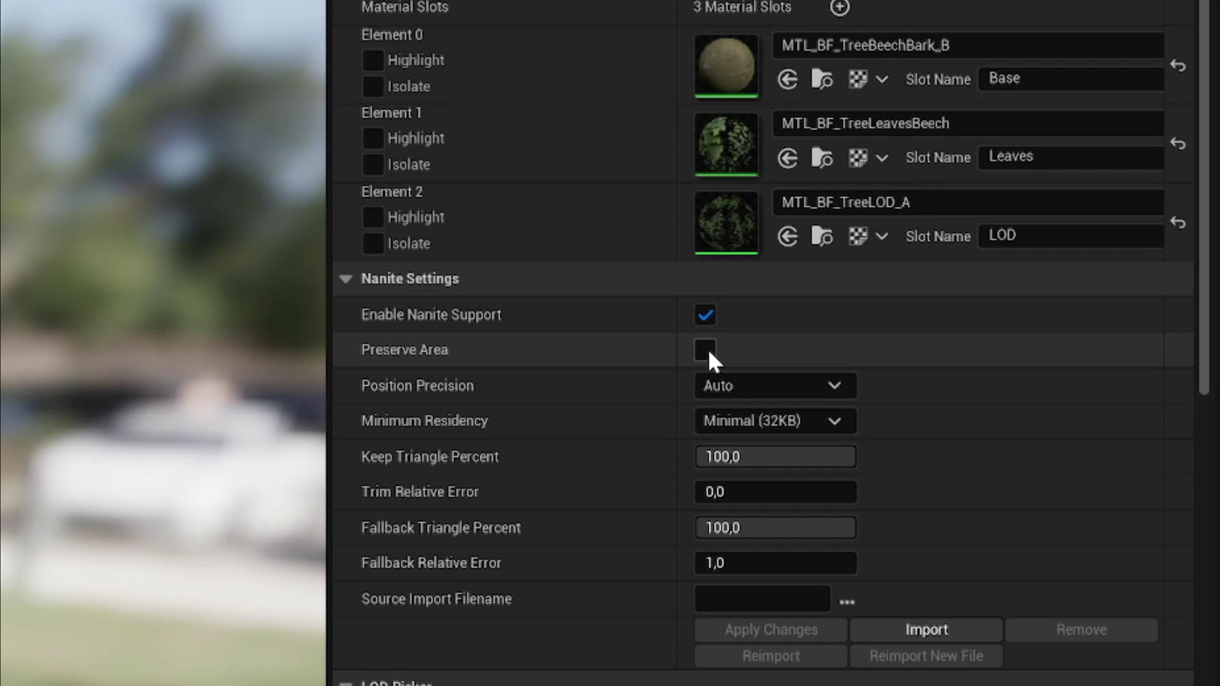
{"action": "left_click", "coordinate": [706, 350]}
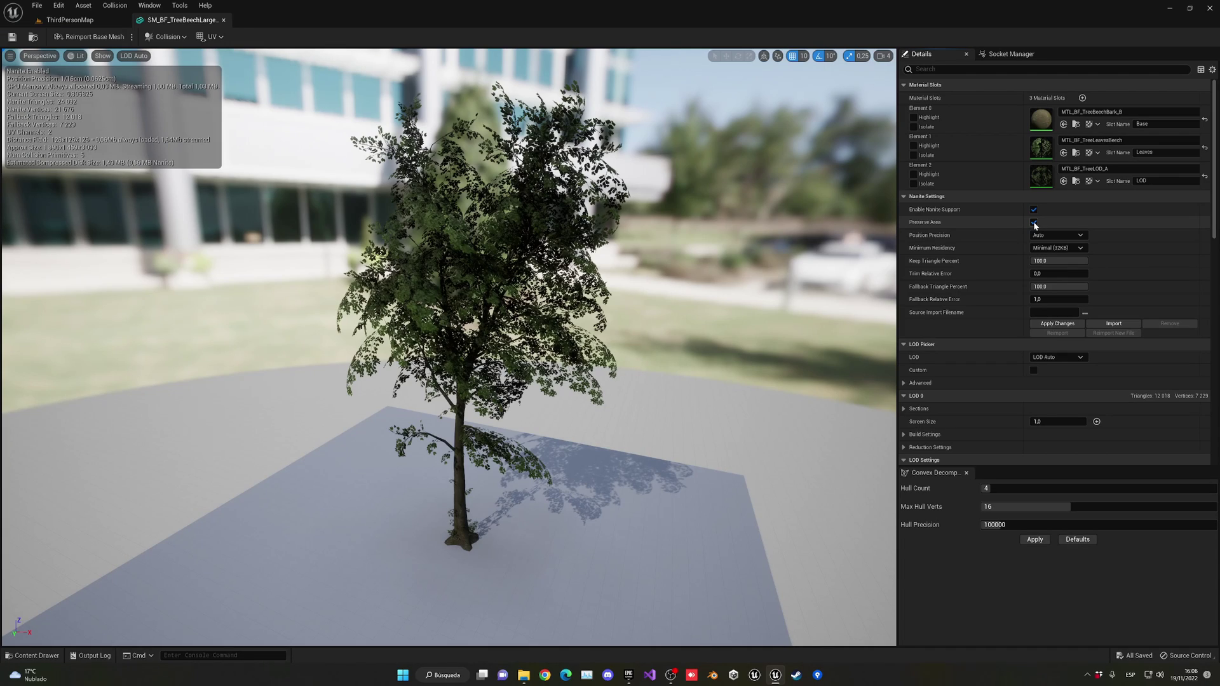
{"action": "left_click", "coordinate": [1047, 327]}
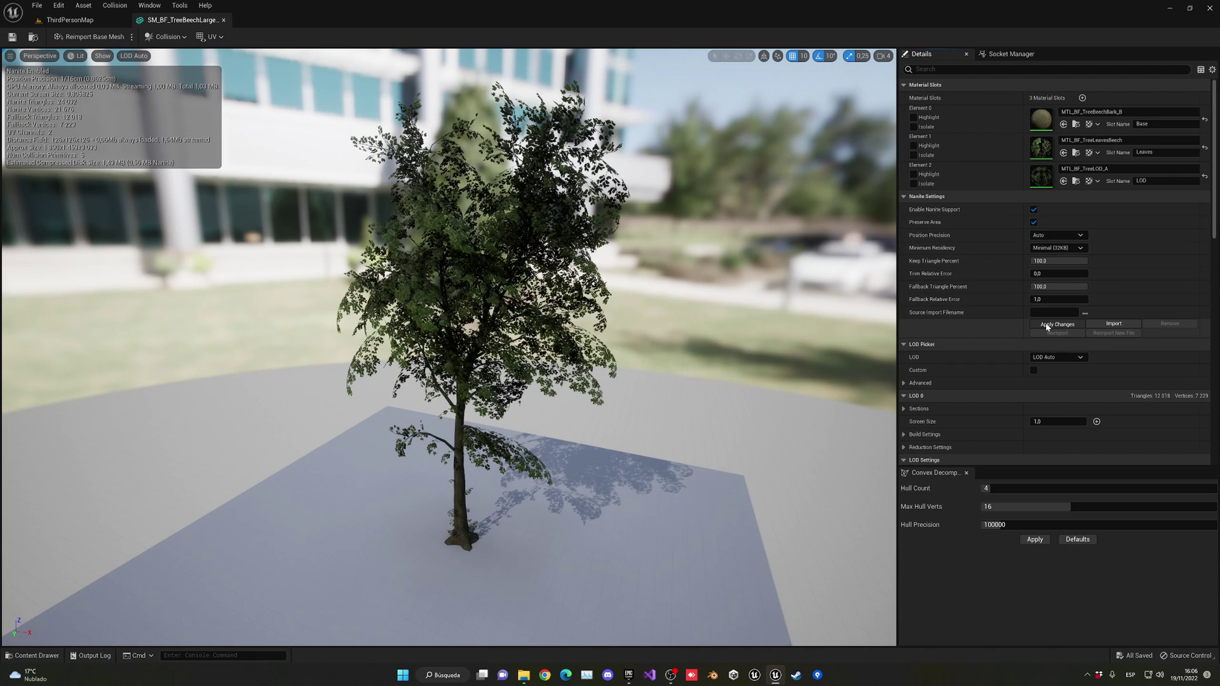
Return to ThirdPersonMap and examine the beech tree's foliage and shadows from far away and close up.
{"action": "left_click", "coordinate": [113, 21]}
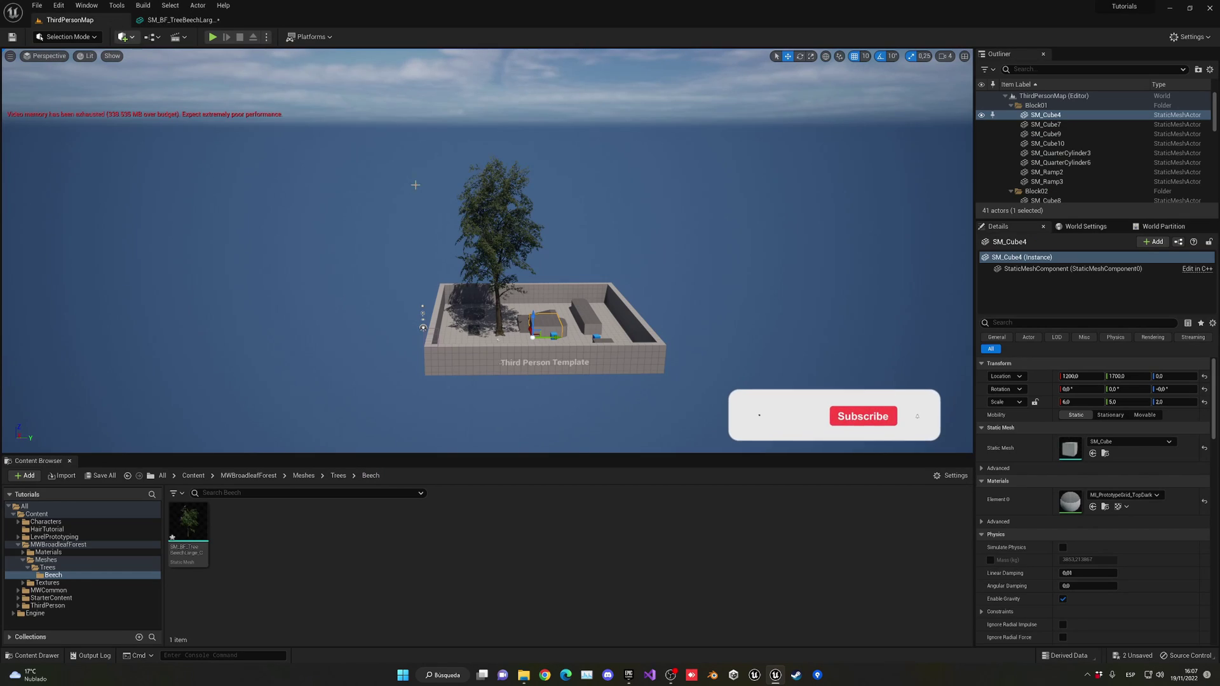
{"action": "mouse_move", "coordinate": [472, 206]}
{"action": "right_mouse_down"}
{"action": "mouse_move", "coordinate": [483, 222]}
{"action": "mouse_move", "coordinate": [471, 206]}
{"action": "right_mouse_up"}
{"action": "scroll", "coordinate": [471, 206], "scroll_direction": "up", "scroll_amount": 5}
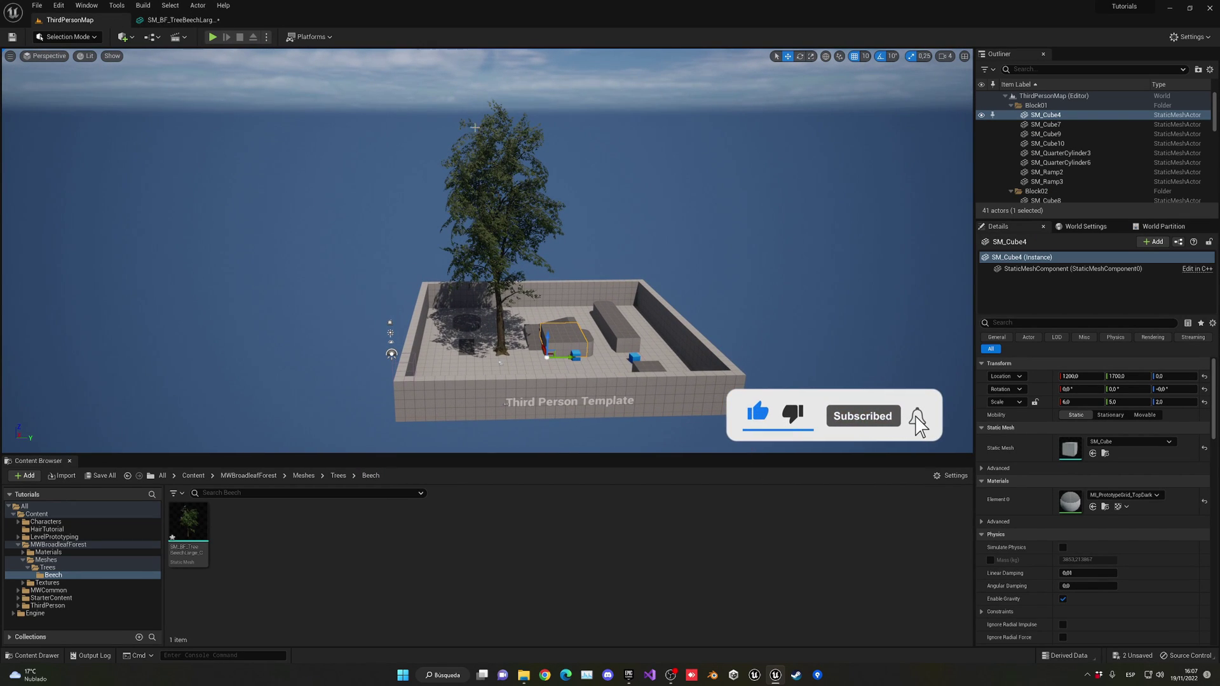
{"action": "key", "text": "w"}
{"action": "right_click_drag", "start_coordinate": [475, 128], "coordinate": [475, 105]}
{"action": "key", "text": "s"}
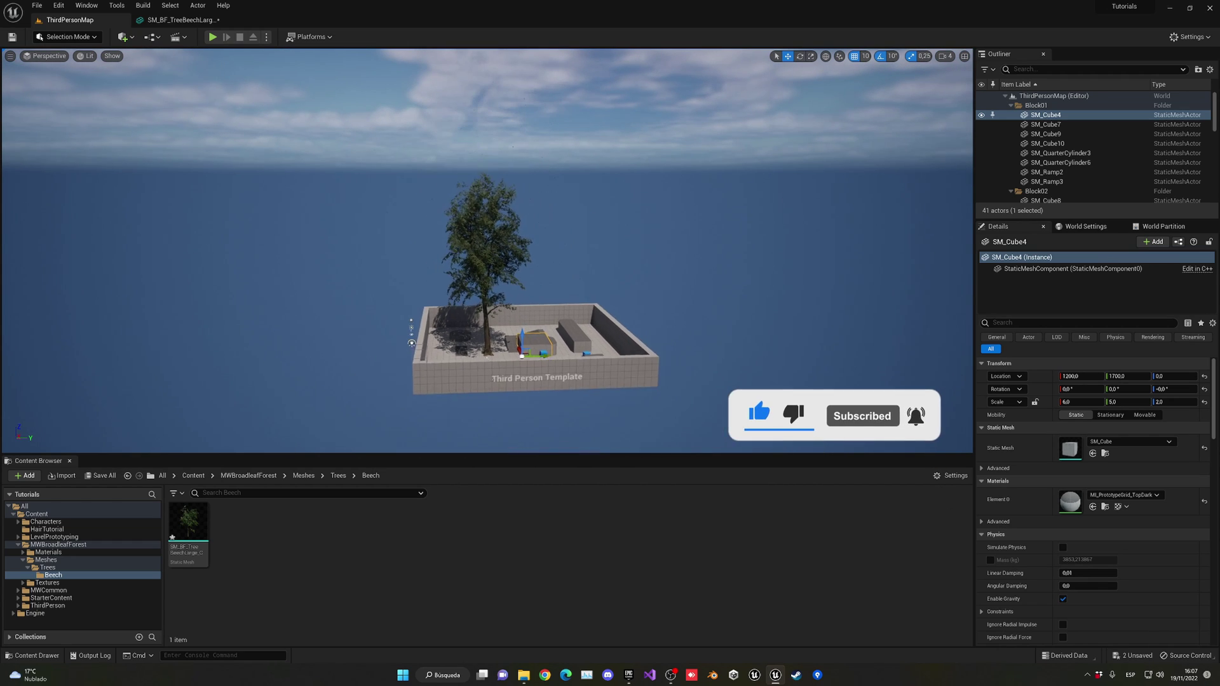
{"action": "scroll", "coordinate": [483, 299], "scroll_direction": "down", "scroll_amount": 3}
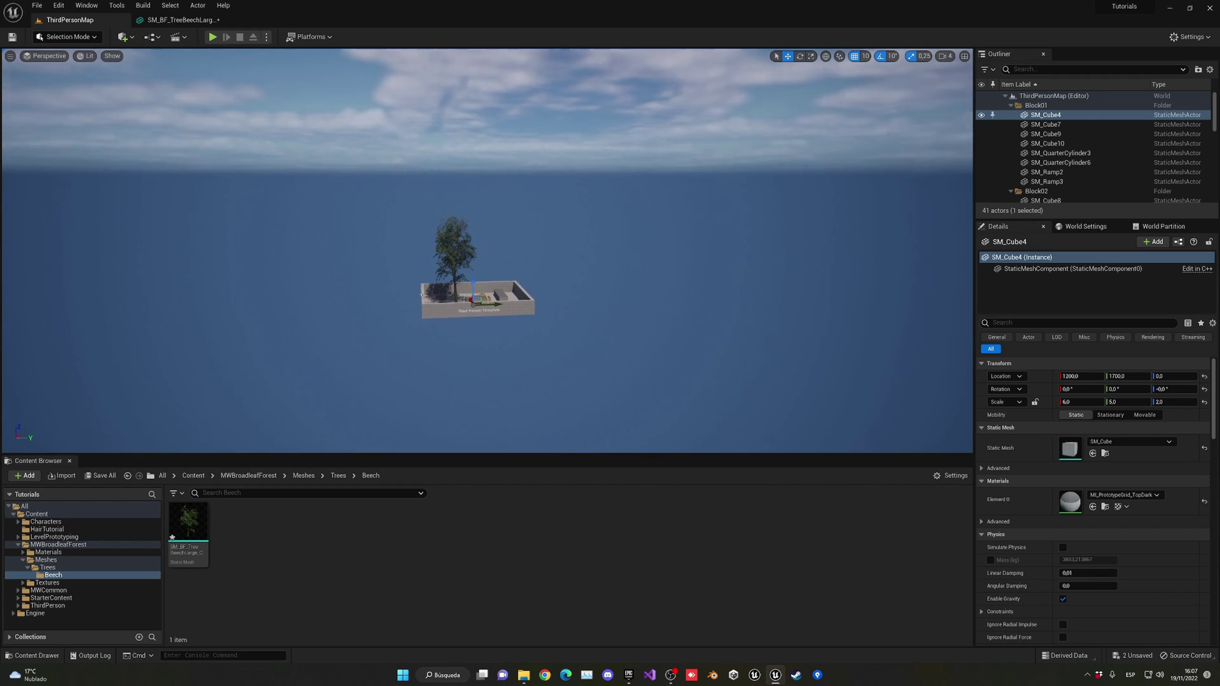
{"action": "right_click_drag", "start_coordinate": [483, 299], "coordinate": [489, 391]}
{"action": "key", "text": "w"}
{"action": "key", "text": "s"}
{"action": "key", "text": "w"}
{"action": "key", "text": "w"}
{"action": "key", "text": "w"}
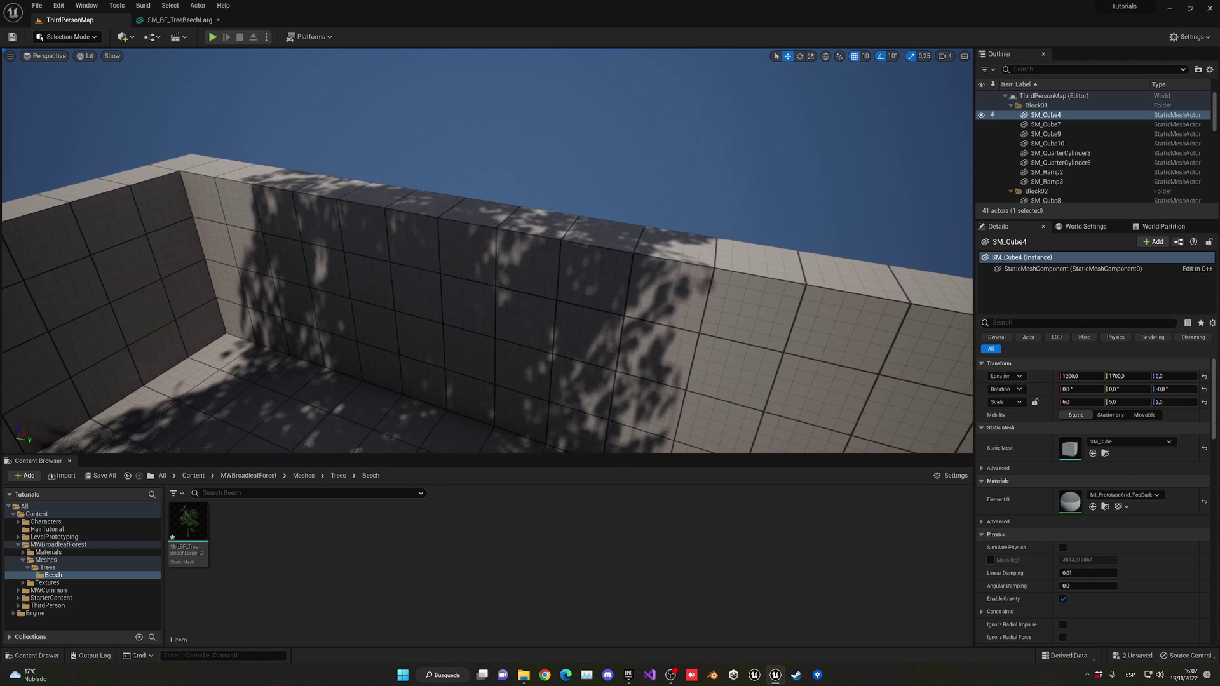
{"action": "right_click_drag", "start_coordinate": [510, 282], "coordinate": [486, 281]}
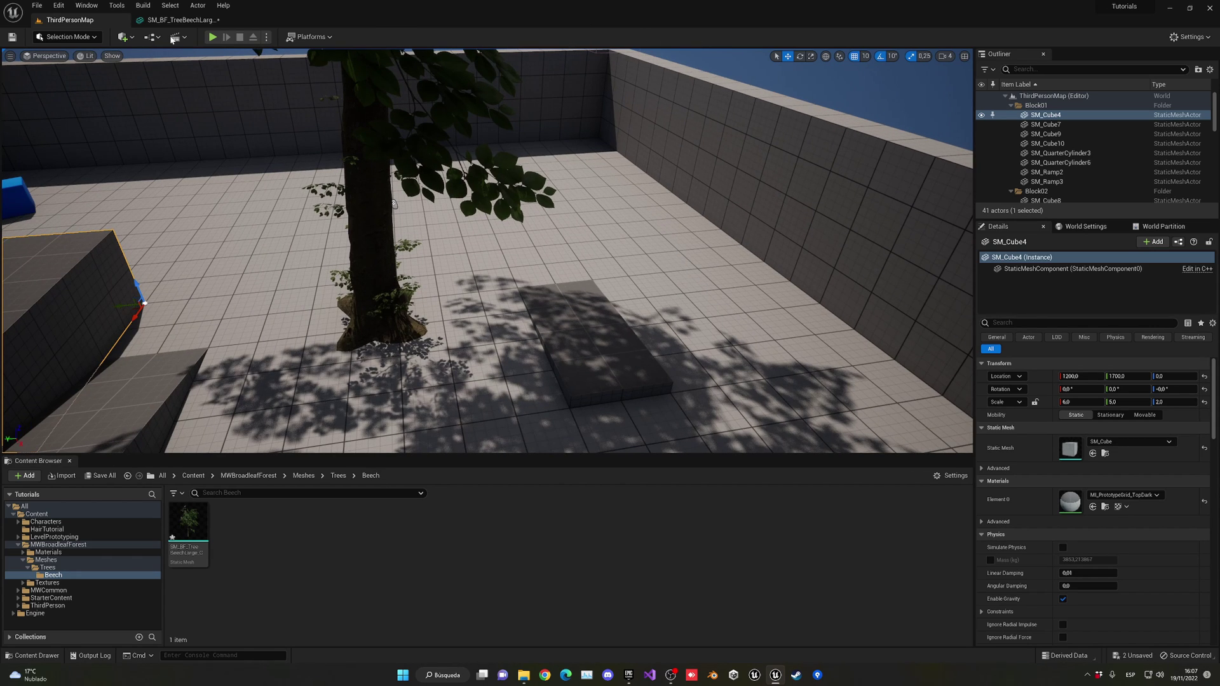
Play the level to view the beech tree beside the character, and stop the play session.
{"action": "left_click", "coordinate": [213, 38]}
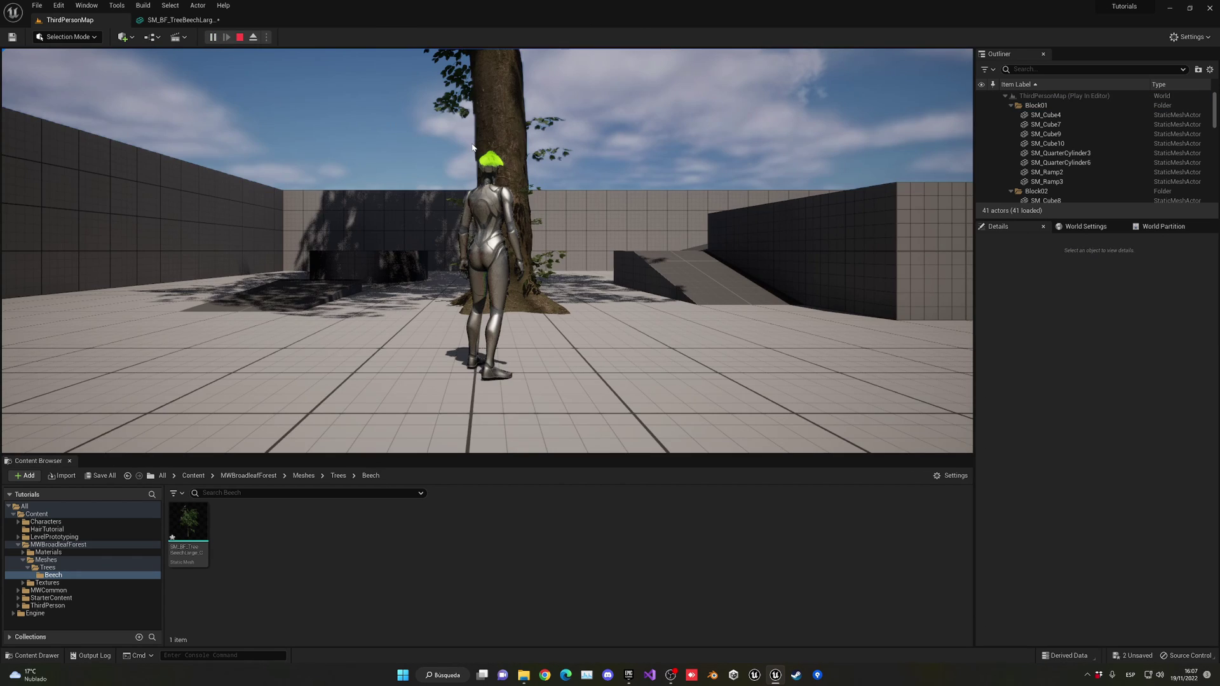
{"action": "left_click", "coordinate": [479, 153]}
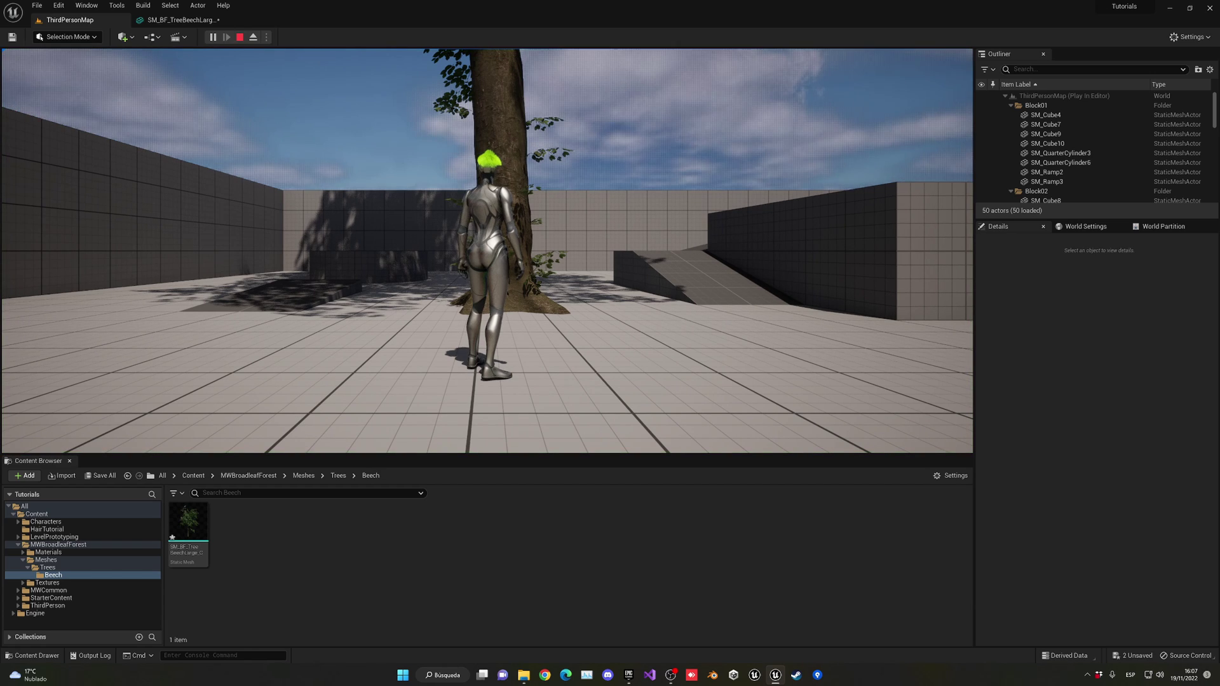
{"action": "key", "text": "Escape"}
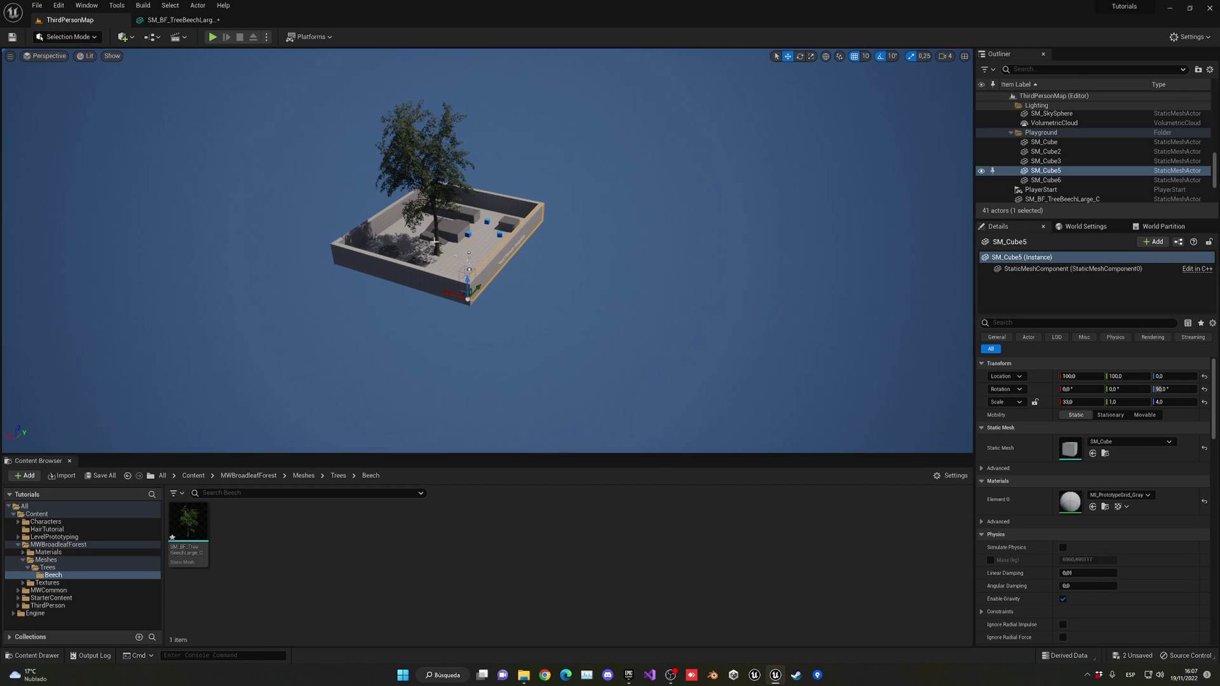
Create a new landscape under the playground with 63×63 quad sections, 8 × 8 components and no material.
{"action": "left_click", "coordinate": [72, 39]}
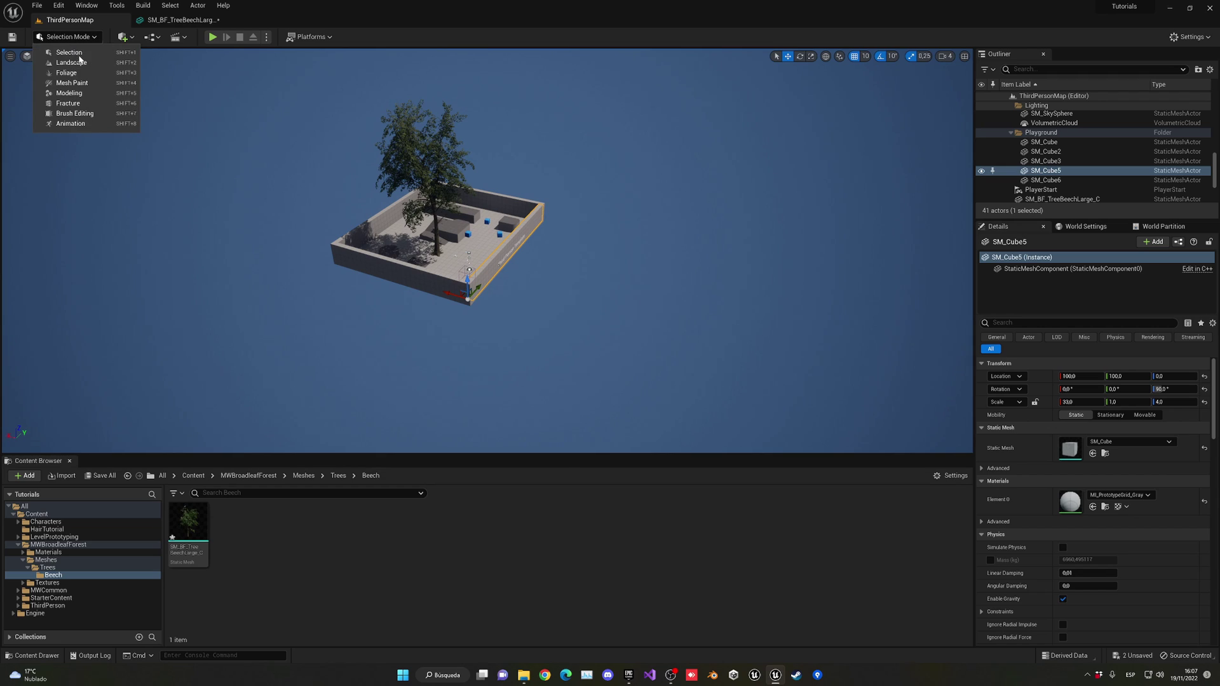
{"action": "left_click", "coordinate": [80, 65]}
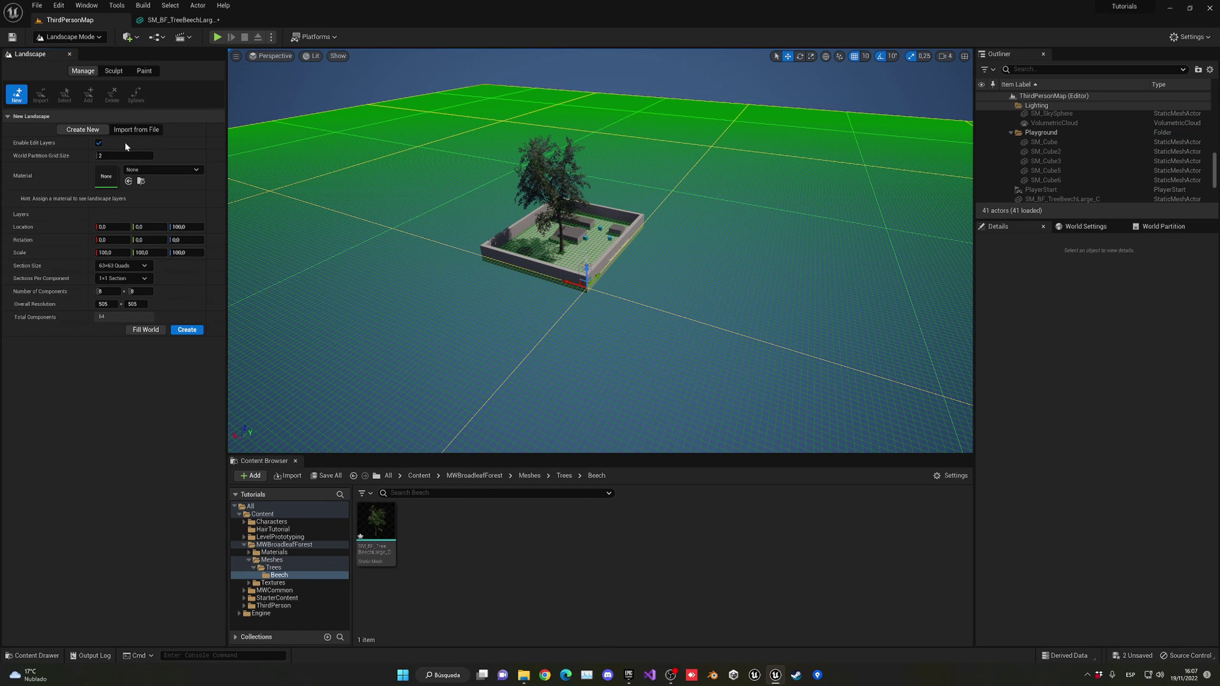
{"action": "left_click", "coordinate": [188, 329]}
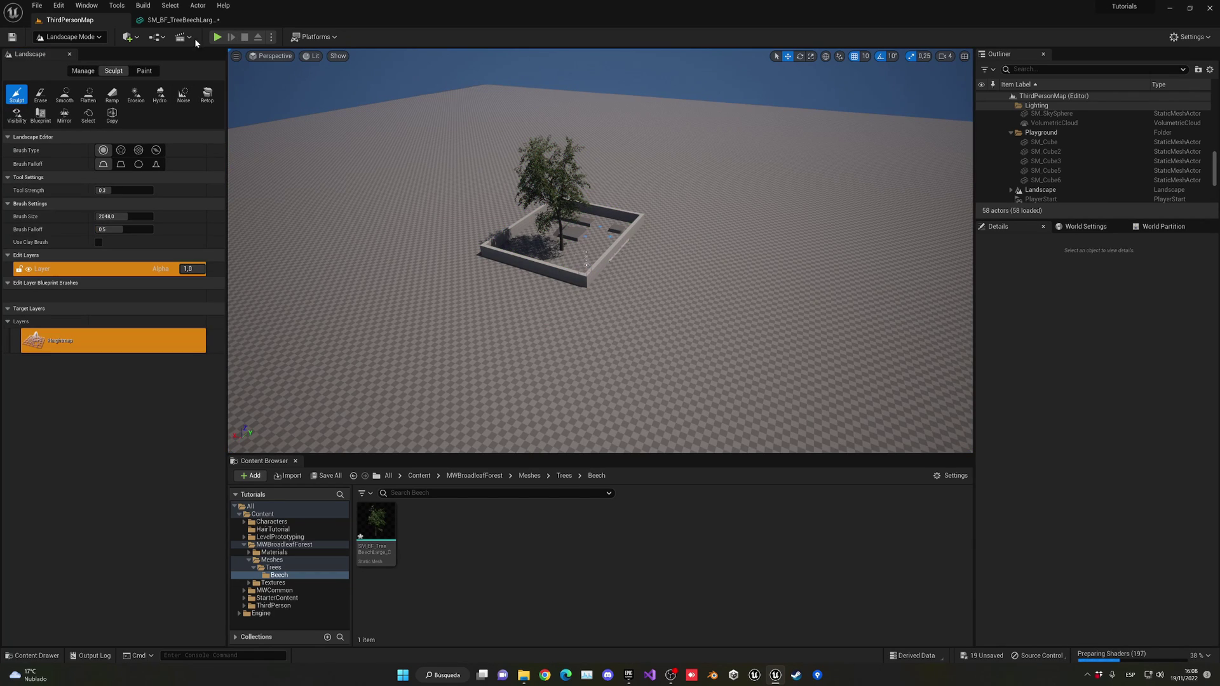
Switch to Foliage mode and add the SM_BF_TreeBeechLarge_C mesh as a paintable foliage type.
{"action": "left_click", "coordinate": [81, 41]}
{"action": "left_click", "coordinate": [67, 73]}
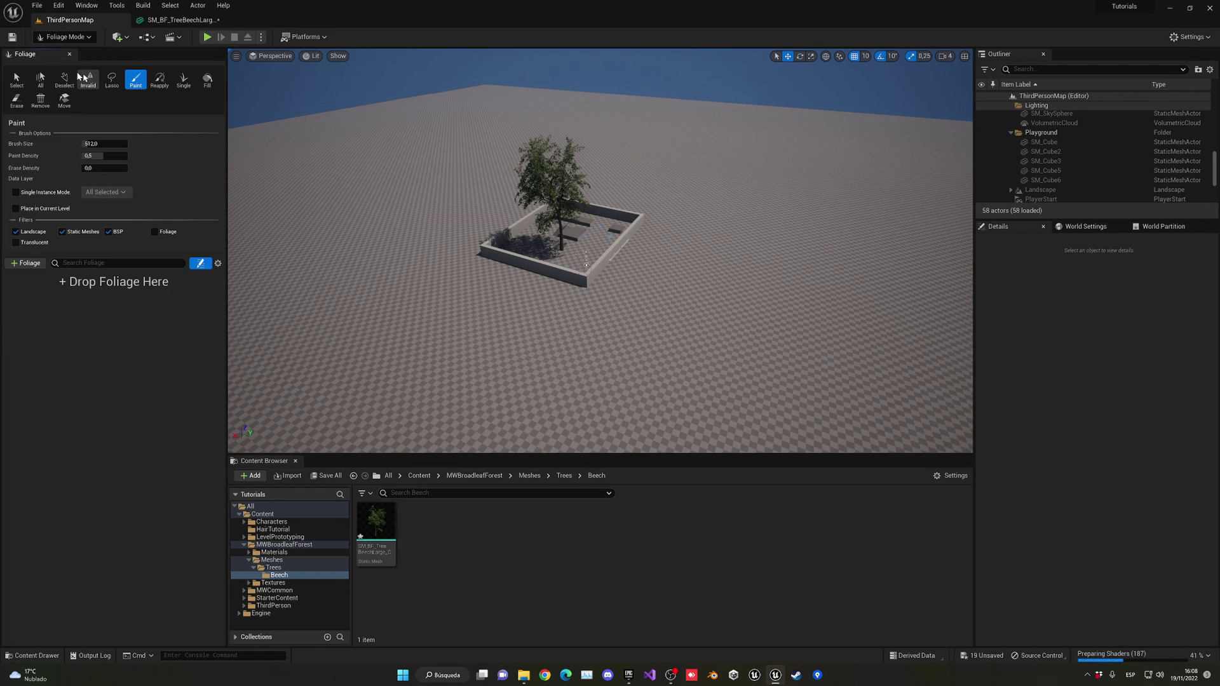
{"action": "mouse_move", "coordinate": [361, 533]}
{"action": "left_mouse_down"}
{"action": "mouse_move", "coordinate": [380, 526]}
{"action": "mouse_move", "coordinate": [169, 366]}
{"action": "mouse_move", "coordinate": [132, 299]}
{"action": "left_mouse_up"}
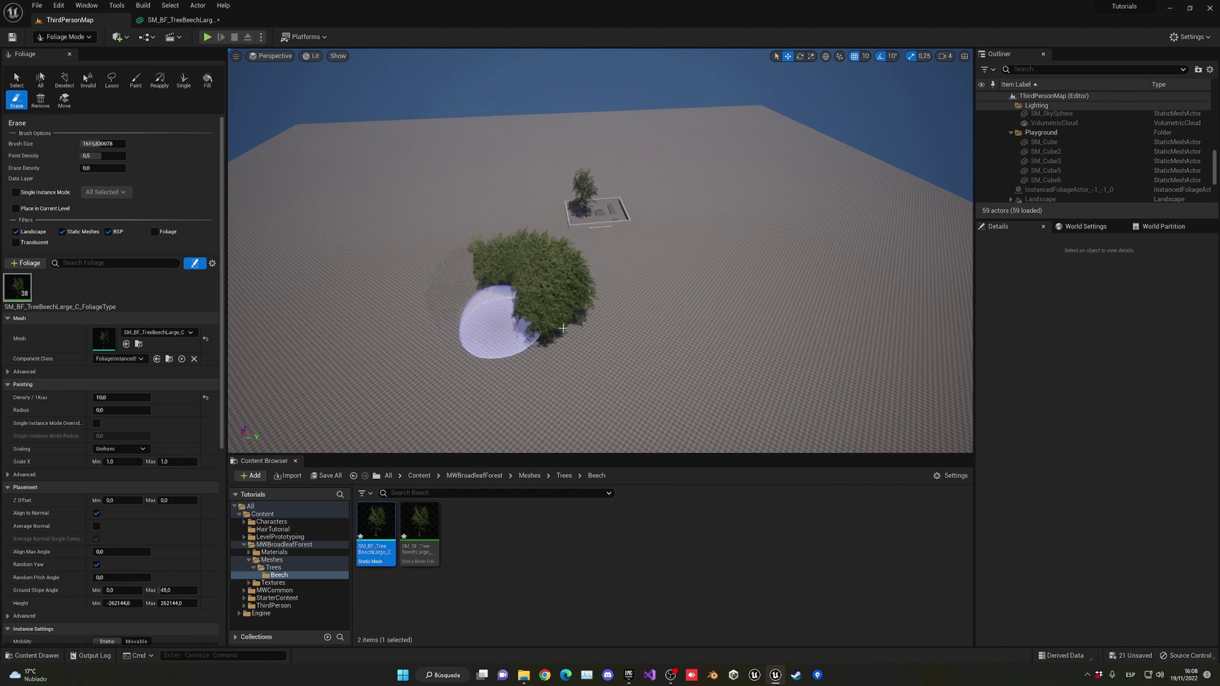
Erase the trial patch of beech trees and set paint density to 0.1, Density / 1Kuu to 5 and brush size to about 2489.
{"action": "left_click_drag", "start_coordinate": [496, 316], "coordinate": [490, 288], "text": "shift"}
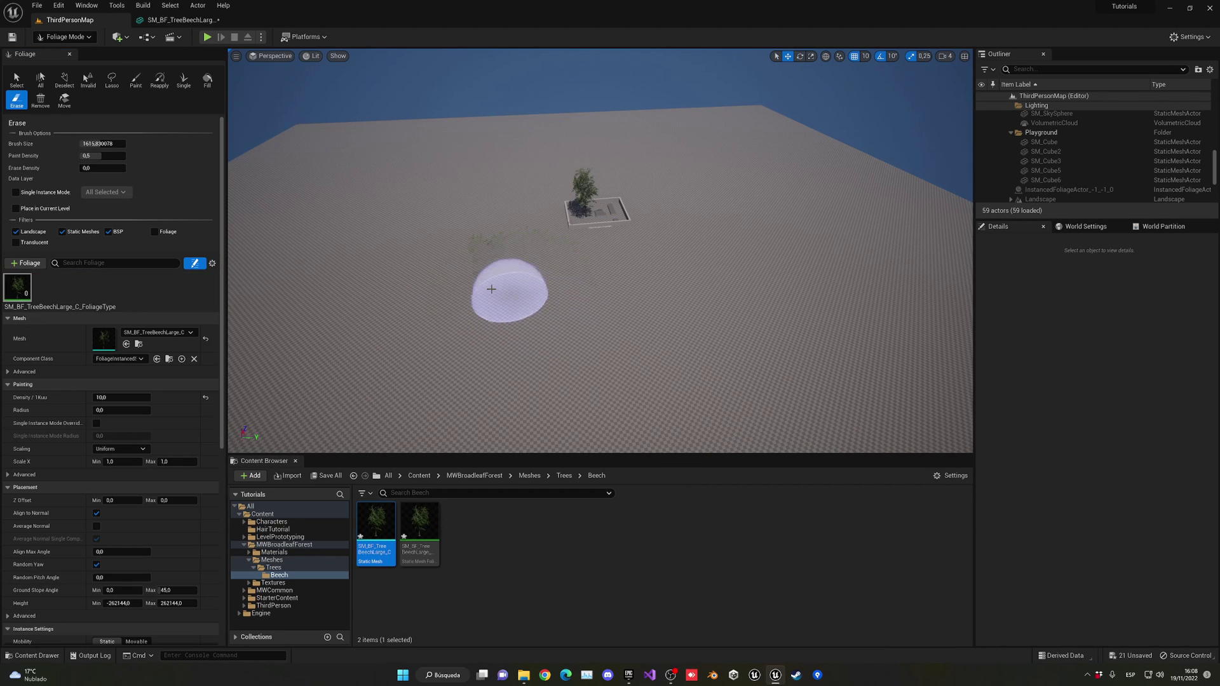
{"action": "left_click", "coordinate": [94, 155]}
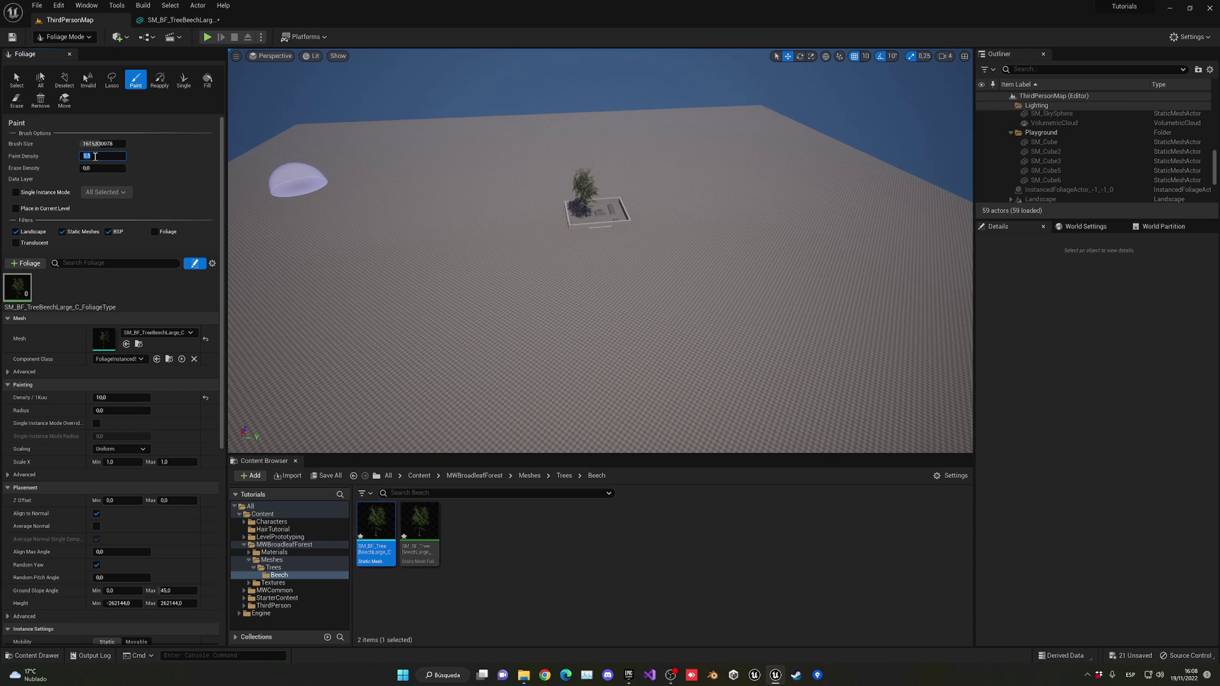
{"action": "left_click", "coordinate": [117, 399]}
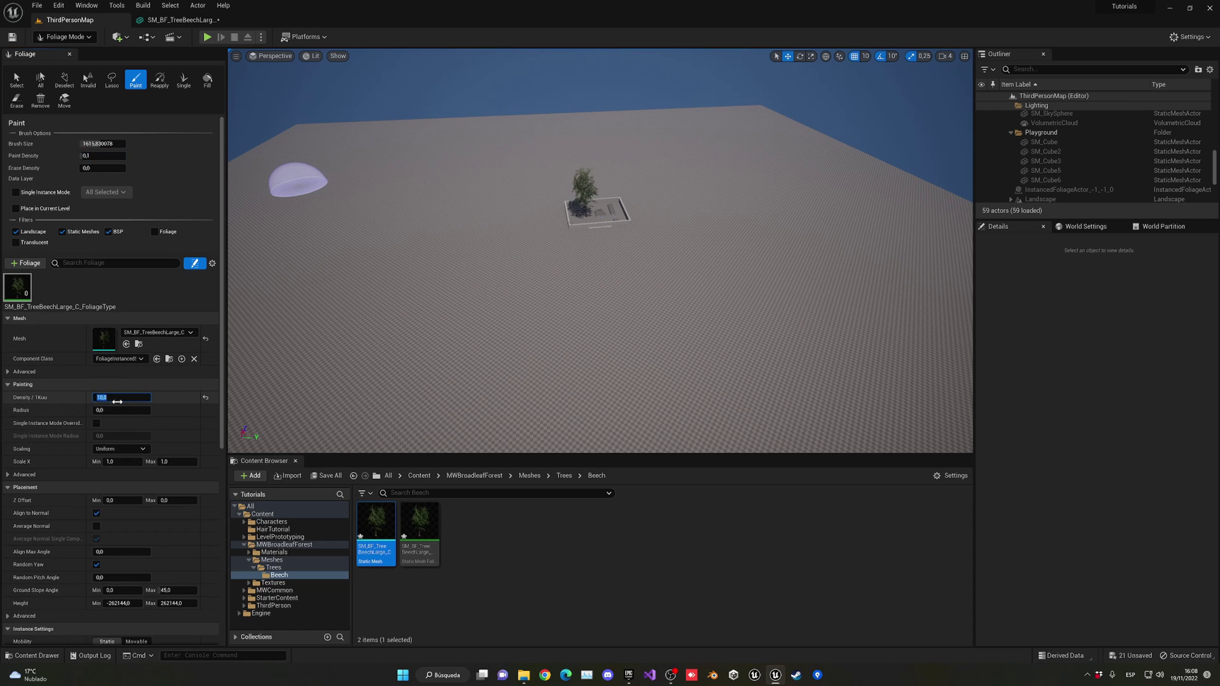
{"action": "left_click_drag", "start_coordinate": [93, 146], "coordinate": [110, 146]}
Paint a broad ring of beech trees on the landscape around the walled playground.
{"action": "mouse_move", "coordinate": [323, 234]}
{"action": "left_mouse_down"}
{"action": "mouse_move", "coordinate": [520, 325]}
{"action": "mouse_move", "coordinate": [801, 394]}
{"action": "mouse_move", "coordinate": [820, 255]}
{"action": "mouse_move", "coordinate": [572, 191]}
{"action": "mouse_move", "coordinate": [490, 235]}
{"action": "mouse_move", "coordinate": [531, 218]}
{"action": "left_mouse_up"}
{"action": "scroll", "coordinate": [534, 219], "scroll_direction": "down", "scroll_amount": 5}
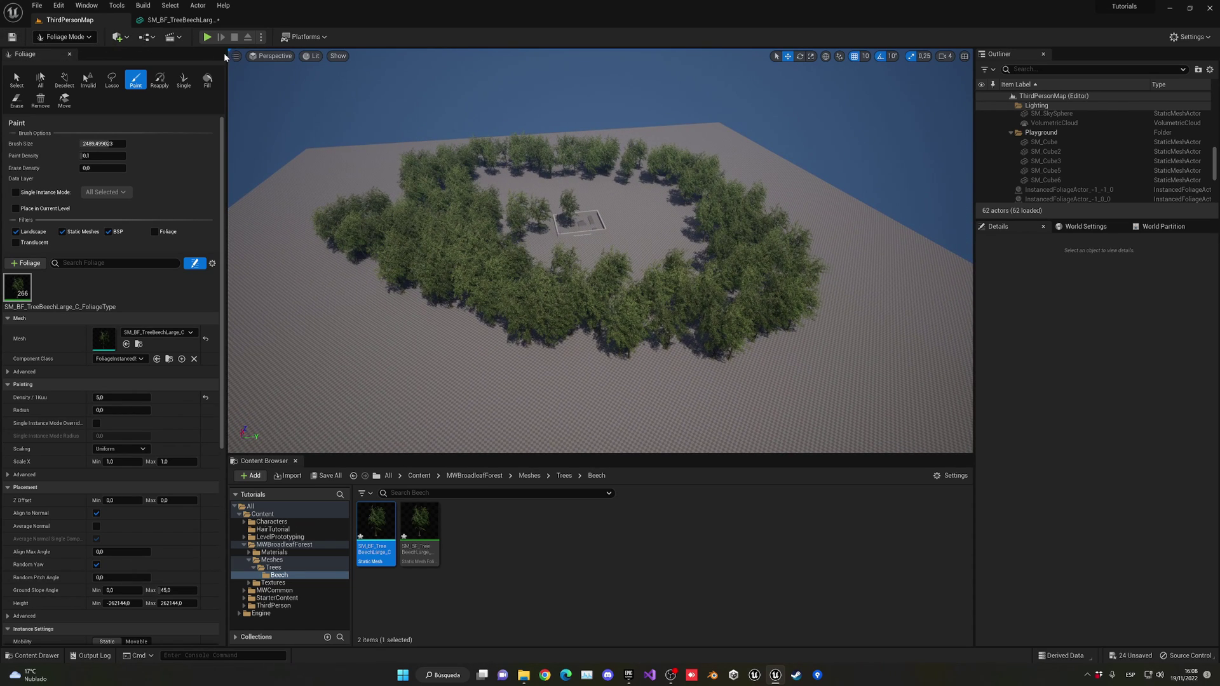
Show the FPS counter in the viewport and check the frame rate with the tree ring from farther away.
{"action": "left_click", "coordinate": [236, 56]}
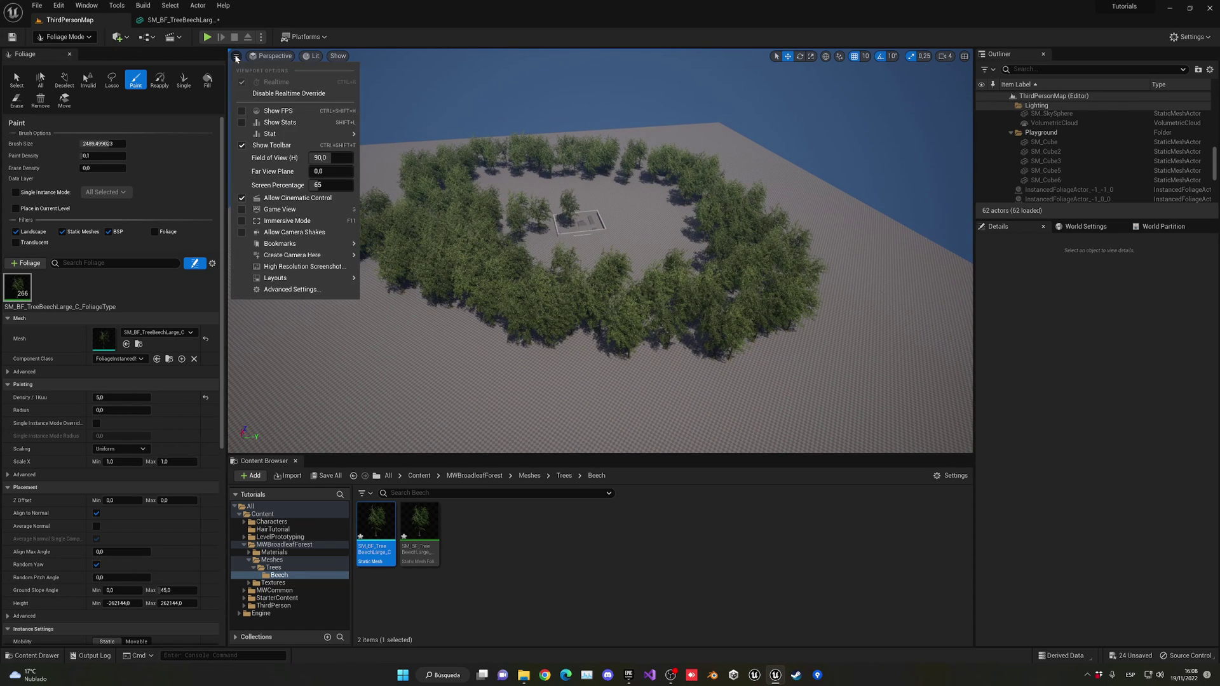
{"action": "left_click", "coordinate": [271, 111]}
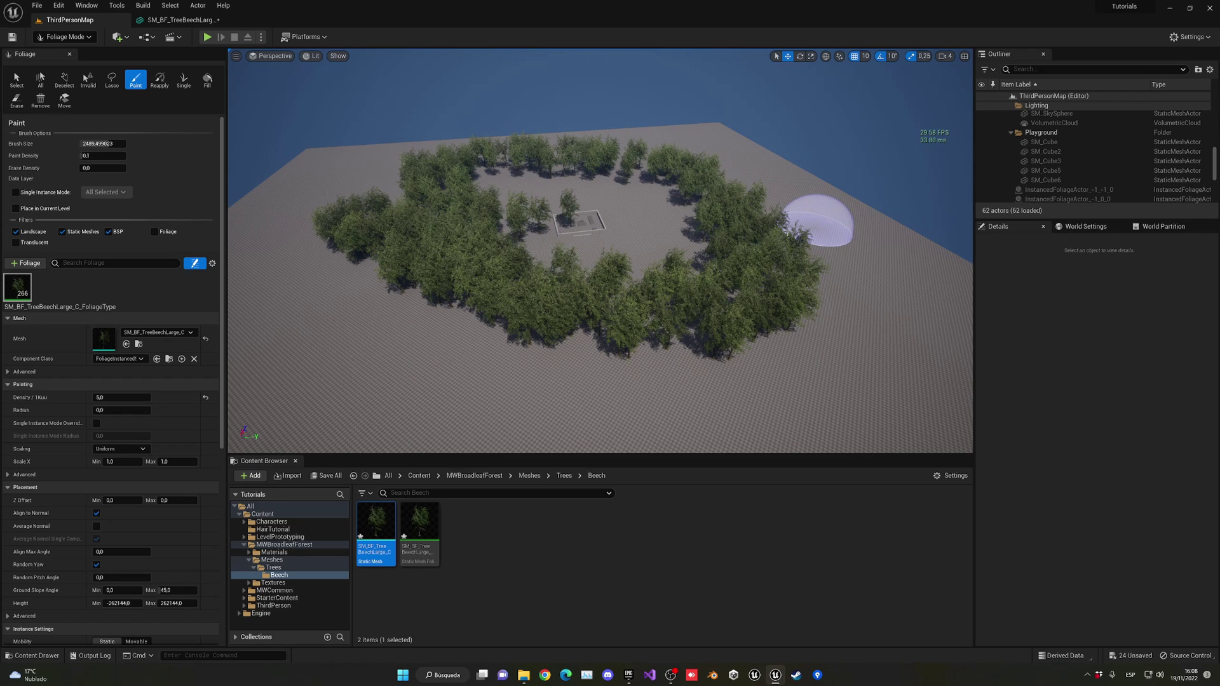
{"action": "key", "text": "s"}
{"action": "mouse_move", "coordinate": [820, 230]}
{"action": "right_mouse_down"}
{"action": "mouse_move", "coordinate": [848, 230]}
{"action": "mouse_move", "coordinate": [820, 228]}
{"action": "right_mouse_up"}
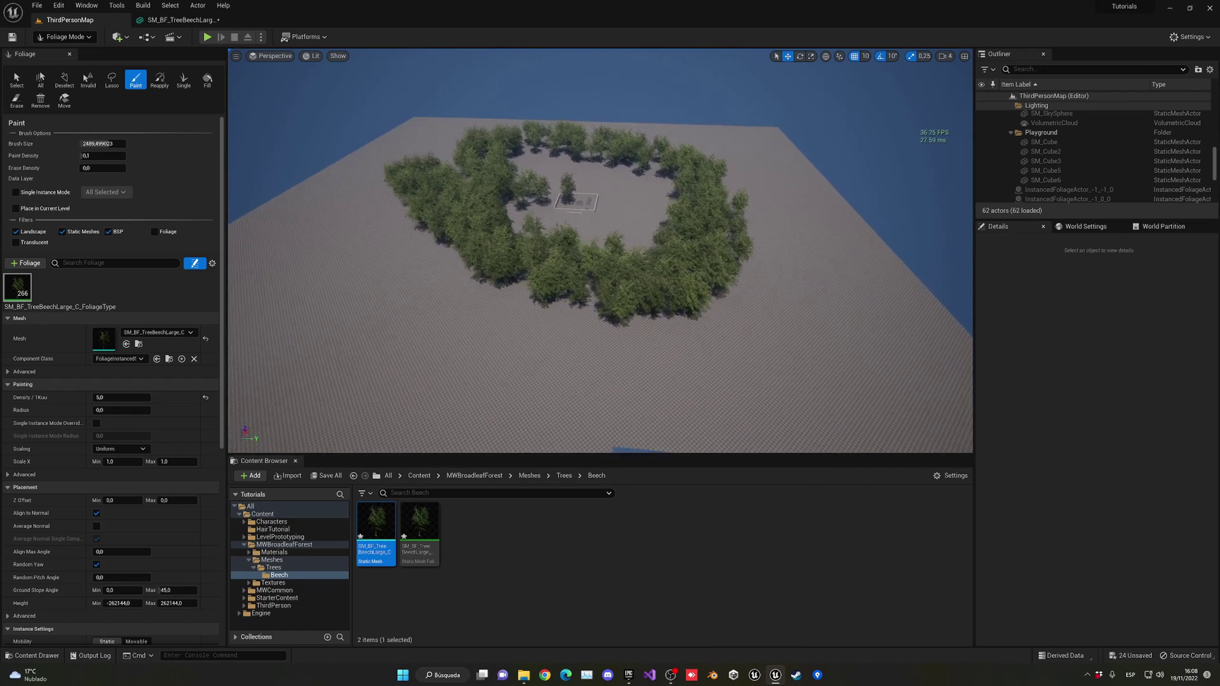
{"action": "right_click_drag", "start_coordinate": [718, 220], "coordinate": [693, 220]}
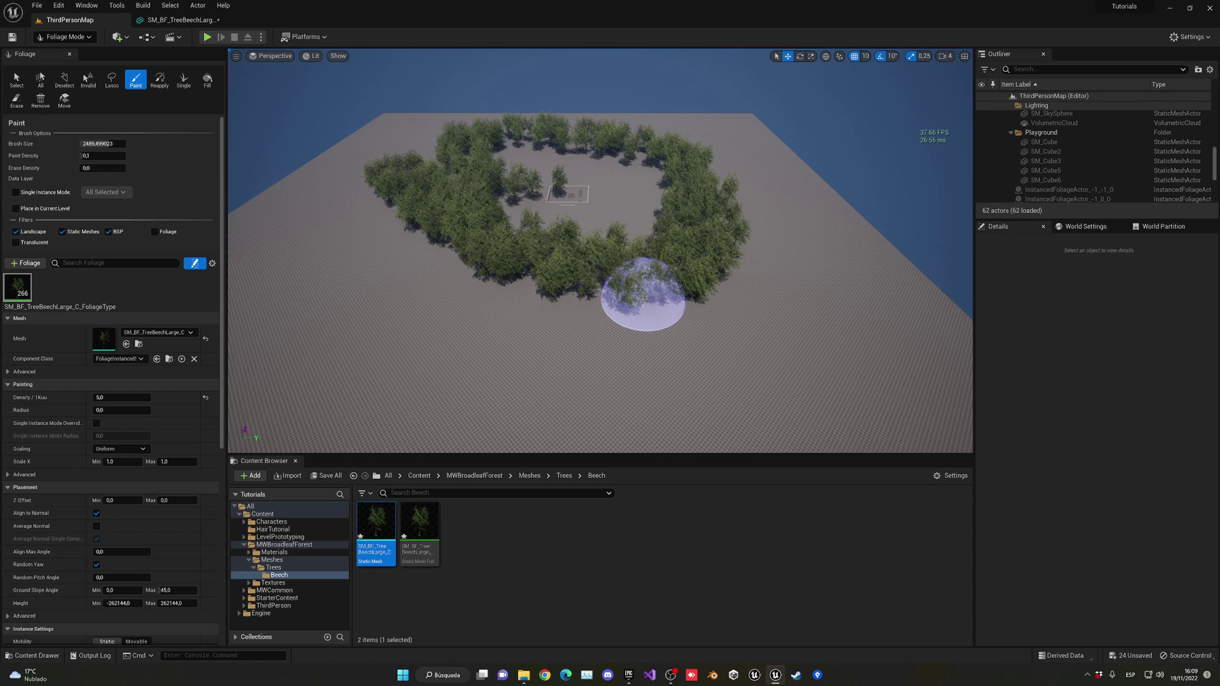
Paint more beech trees outside the ring and in its gaps to form a large dense forest.
{"action": "mouse_move", "coordinate": [669, 341]}
{"action": "left_mouse_down"}
{"action": "mouse_move", "coordinate": [490, 349]}
{"action": "mouse_move", "coordinate": [337, 247]}
{"action": "mouse_move", "coordinate": [412, 391]}
{"action": "left_mouse_up"}
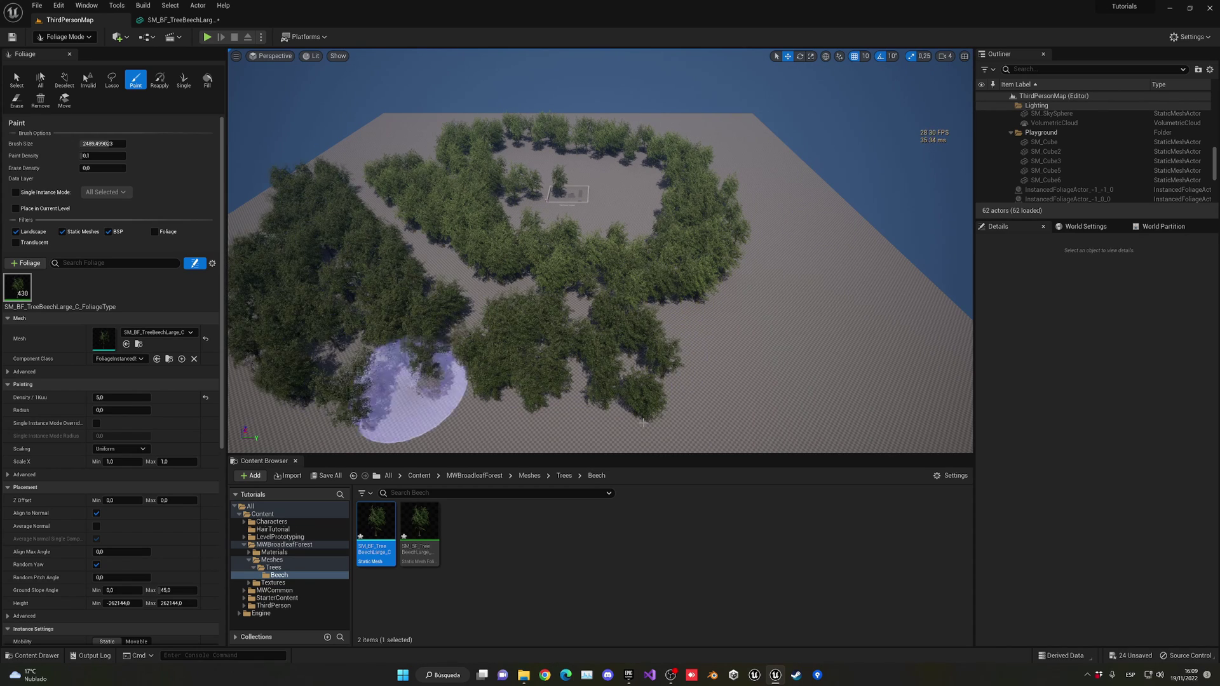
{"action": "mouse_move", "coordinate": [644, 422]}
{"action": "left_mouse_down"}
{"action": "mouse_move", "coordinate": [771, 240]}
{"action": "mouse_move", "coordinate": [756, 136]}
{"action": "mouse_move", "coordinate": [387, 160]}
{"action": "mouse_move", "coordinate": [547, 143]}
{"action": "mouse_move", "coordinate": [620, 256]}
{"action": "left_mouse_up"}
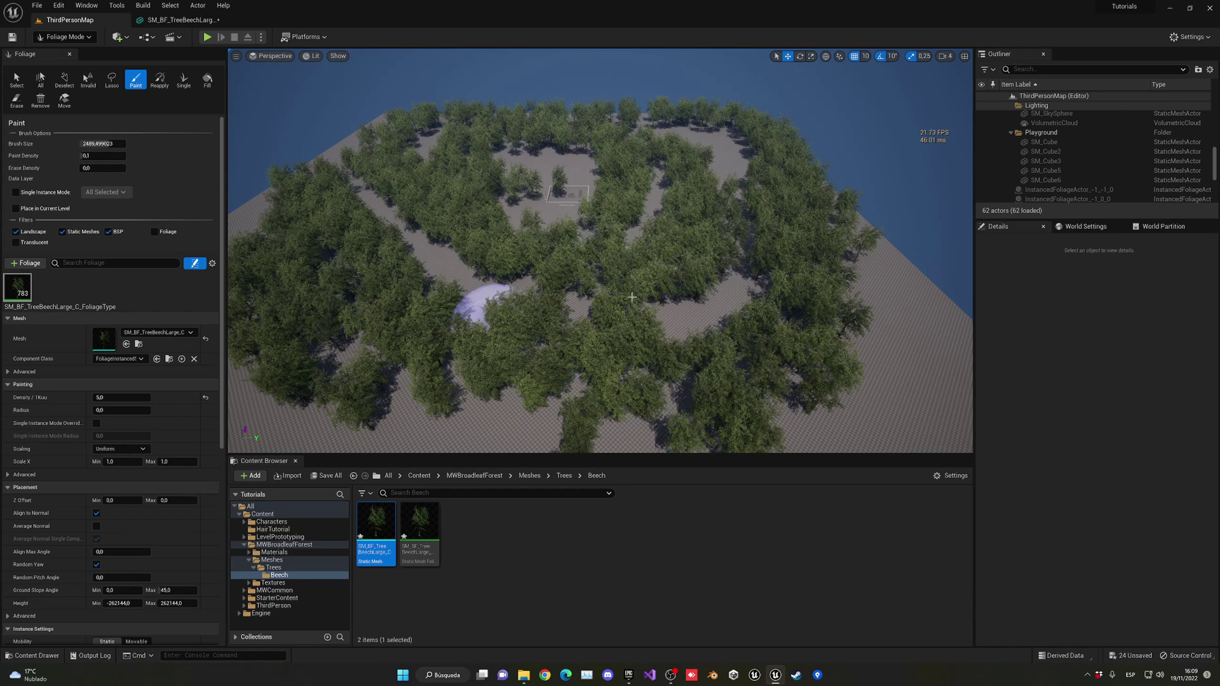
Examine the forest's foliage and the frame rate from low, distant and closer viewpoints.
{"action": "key", "text": "s"}
{"action": "mouse_move", "coordinate": [590, 287]}
{"action": "right_mouse_down"}
{"action": "mouse_move", "coordinate": [598, 267]}
{"action": "mouse_move", "coordinate": [600, 284]}
{"action": "right_mouse_up"}
{"action": "key", "text": "q"}
{"action": "key", "text": "w"}
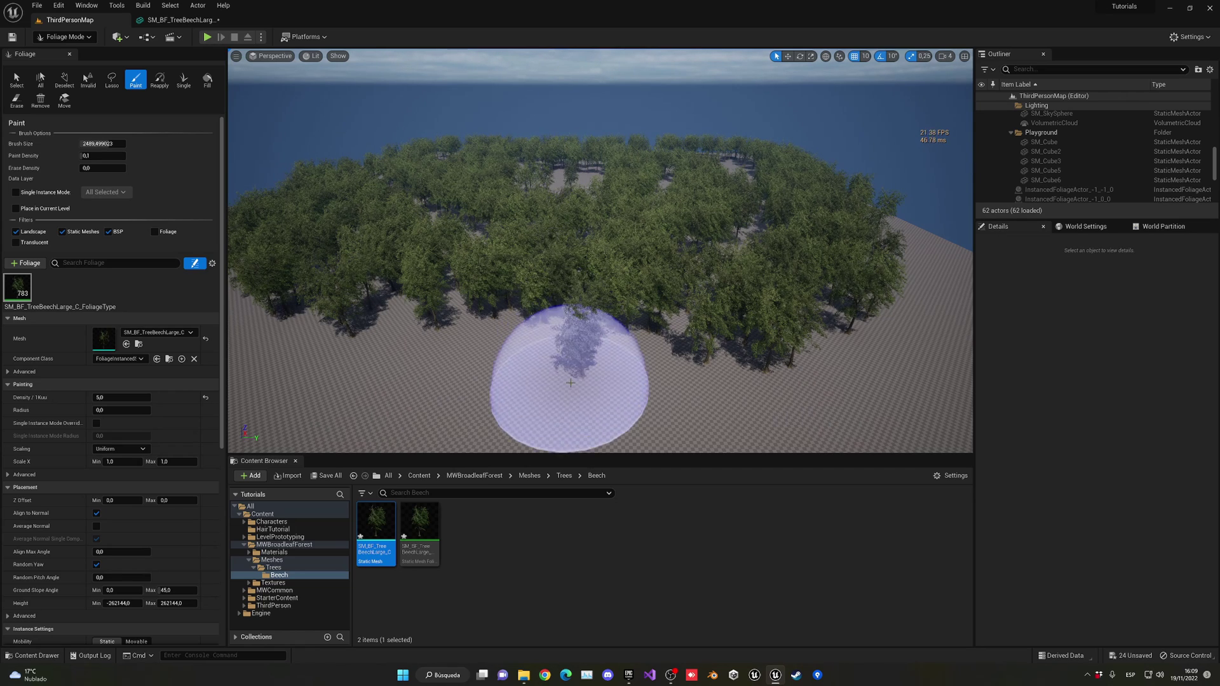
{"action": "right_click_drag", "start_coordinate": [551, 333], "coordinate": [551, 238]}
{"action": "key", "text": "s"}
{"action": "key", "text": "w"}
{"action": "right_click_drag", "start_coordinate": [551, 290], "coordinate": [550, 278]}
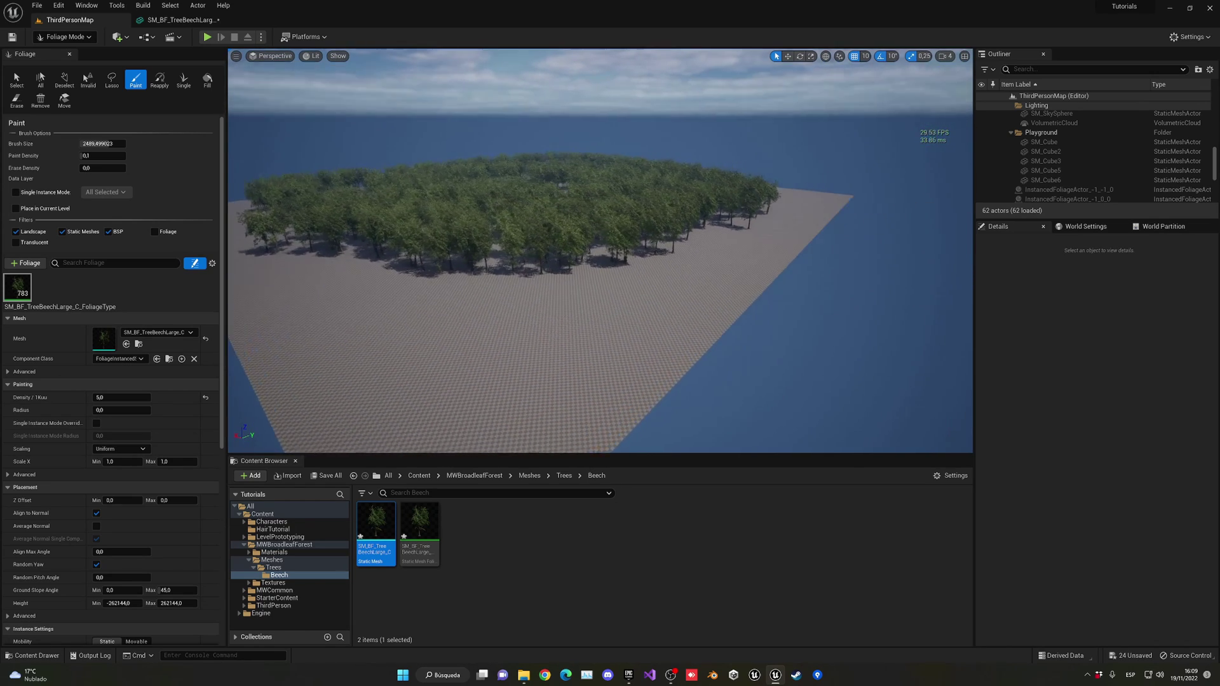
{"action": "right_click_drag", "start_coordinate": [551, 277], "coordinate": [547, 333]}
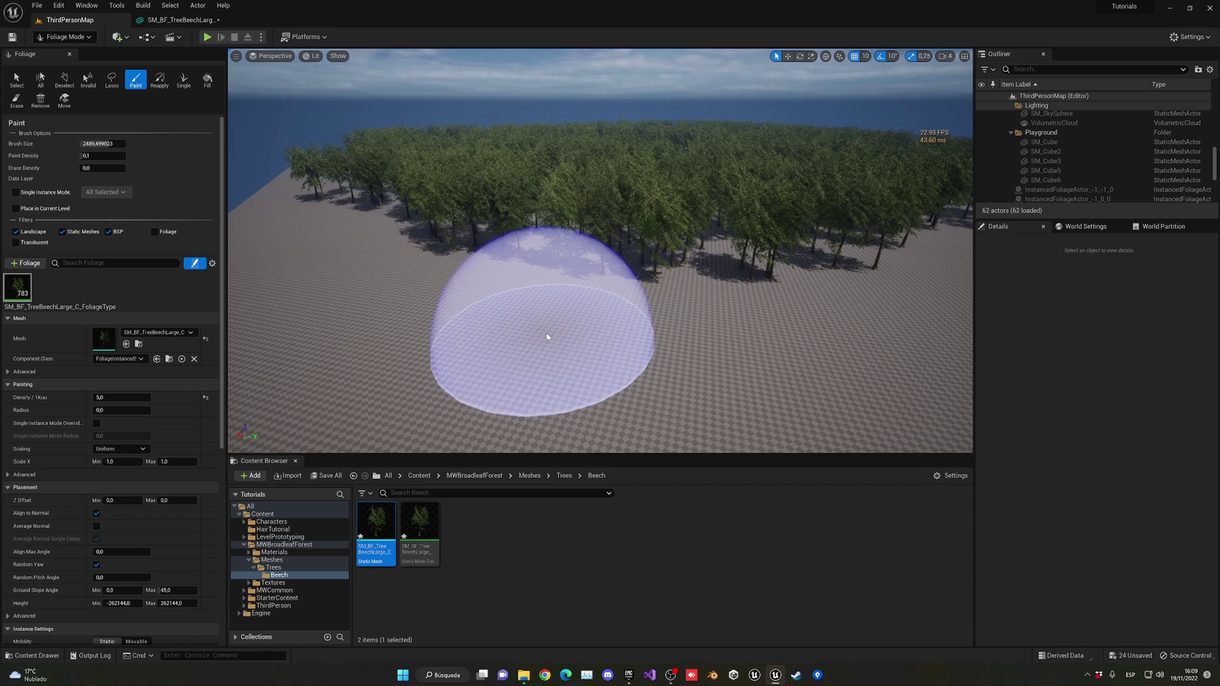
{"action": "mouse_move", "coordinate": [757, 248]}
{"action": "right_mouse_down"}
{"action": "mouse_move", "coordinate": [833, 248]}
{"action": "mouse_move", "coordinate": [712, 248]}
{"action": "right_mouse_up"}
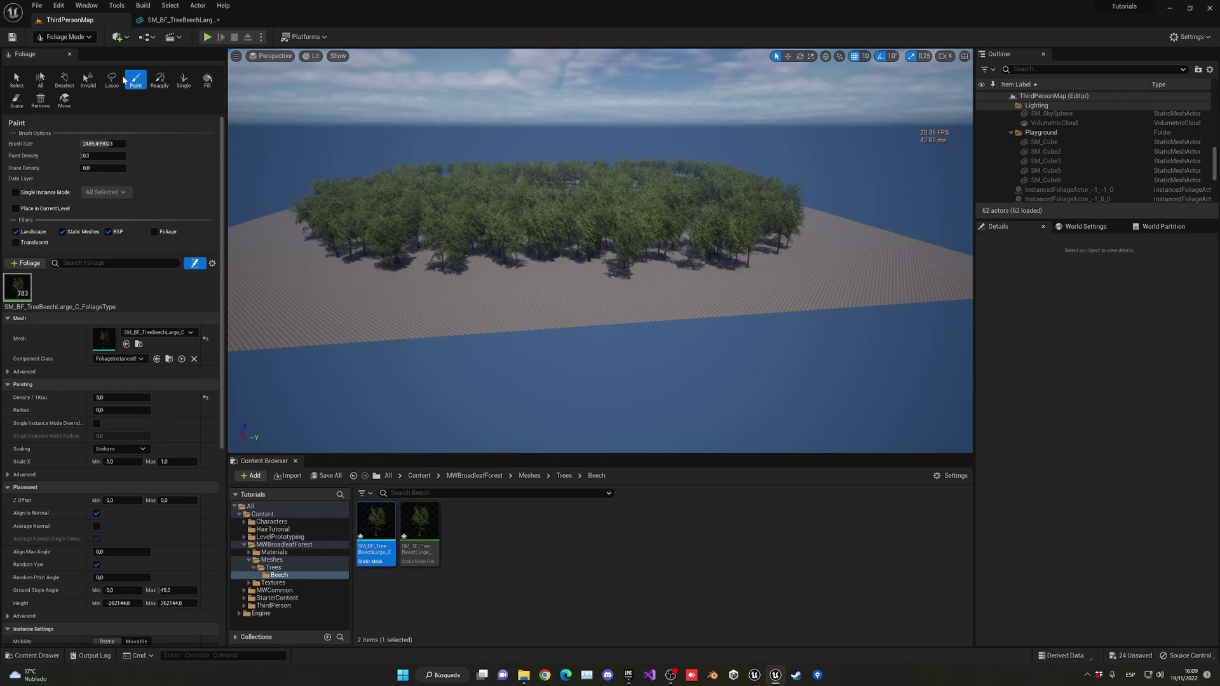
Return to Selection mode and view the whole forest in the Nanite Triangles visualization.
{"action": "left_click", "coordinate": [64, 36]}
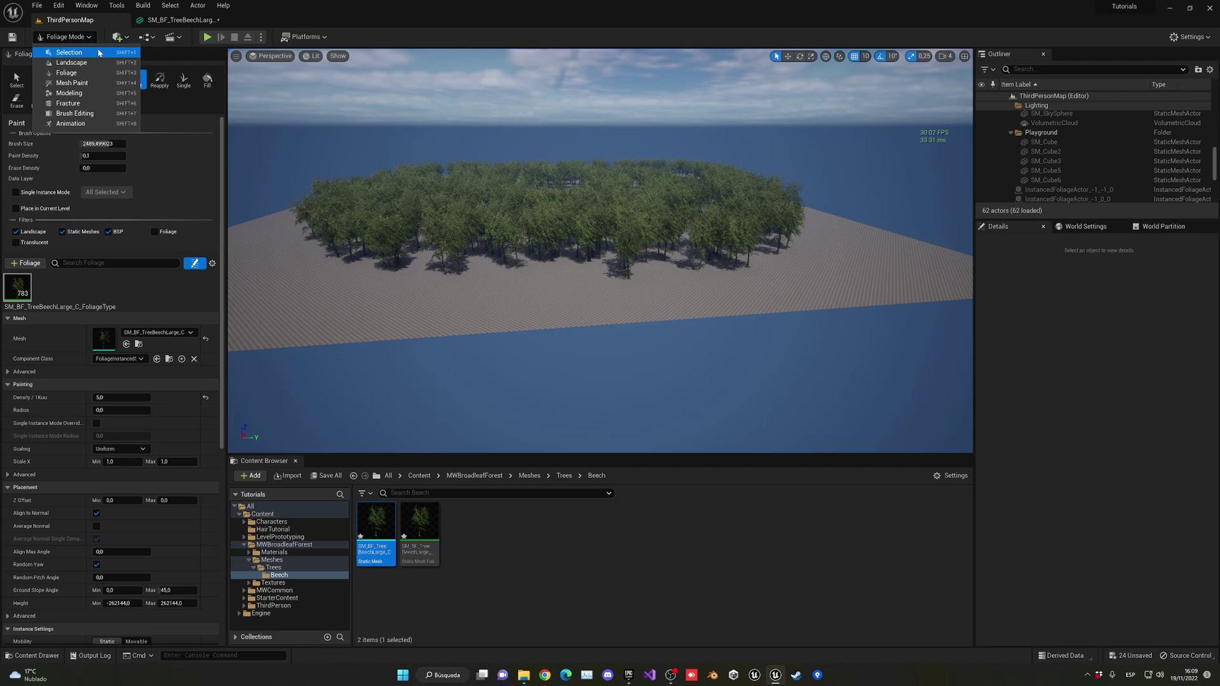
{"action": "left_click", "coordinate": [99, 52]}
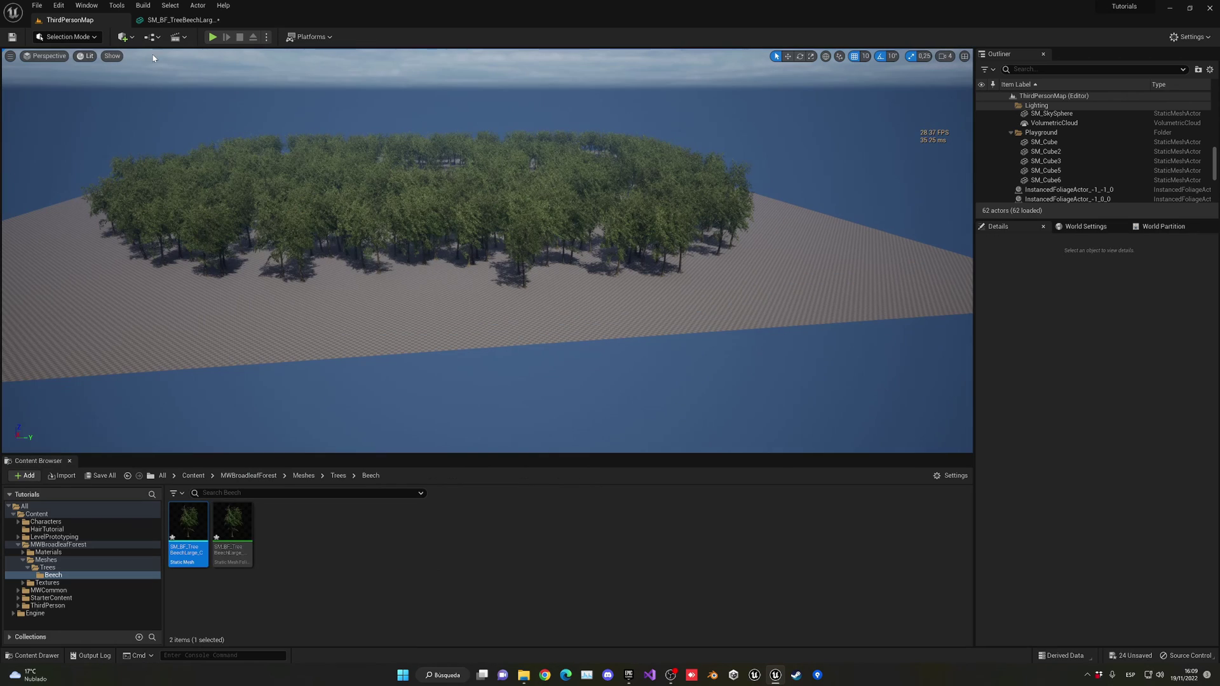
{"action": "left_click", "coordinate": [86, 57]}
{"action": "mouse_move", "coordinate": [137, 227]}
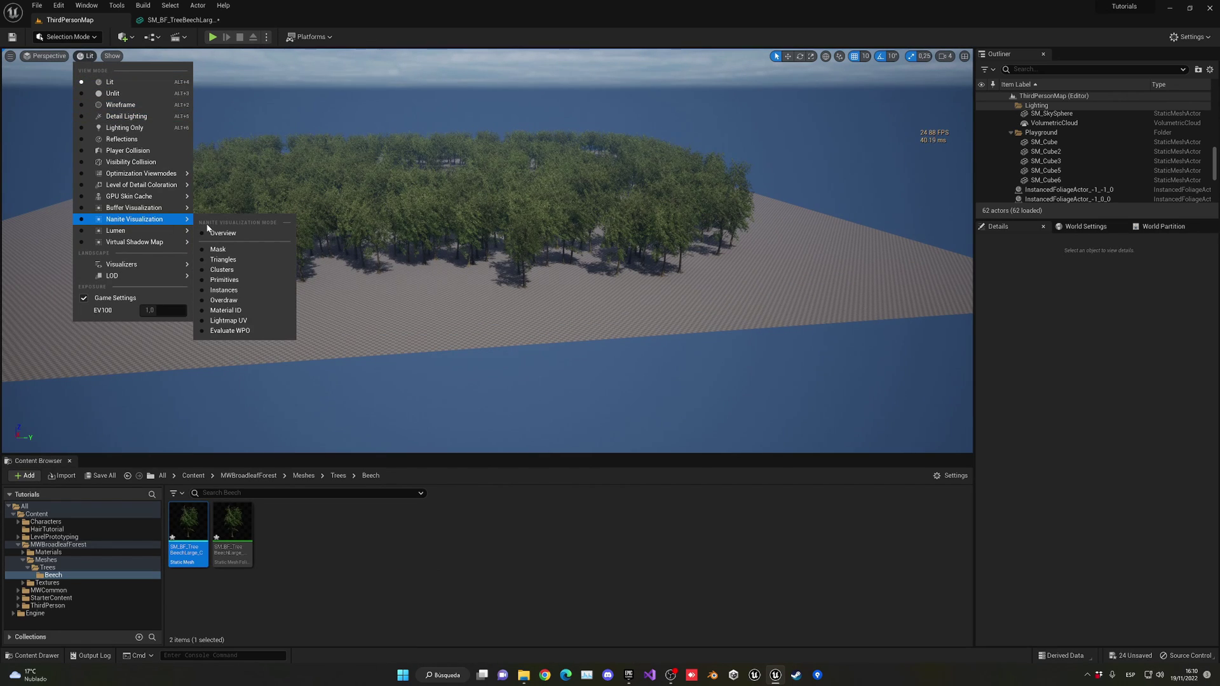
{"action": "left_click", "coordinate": [219, 260]}
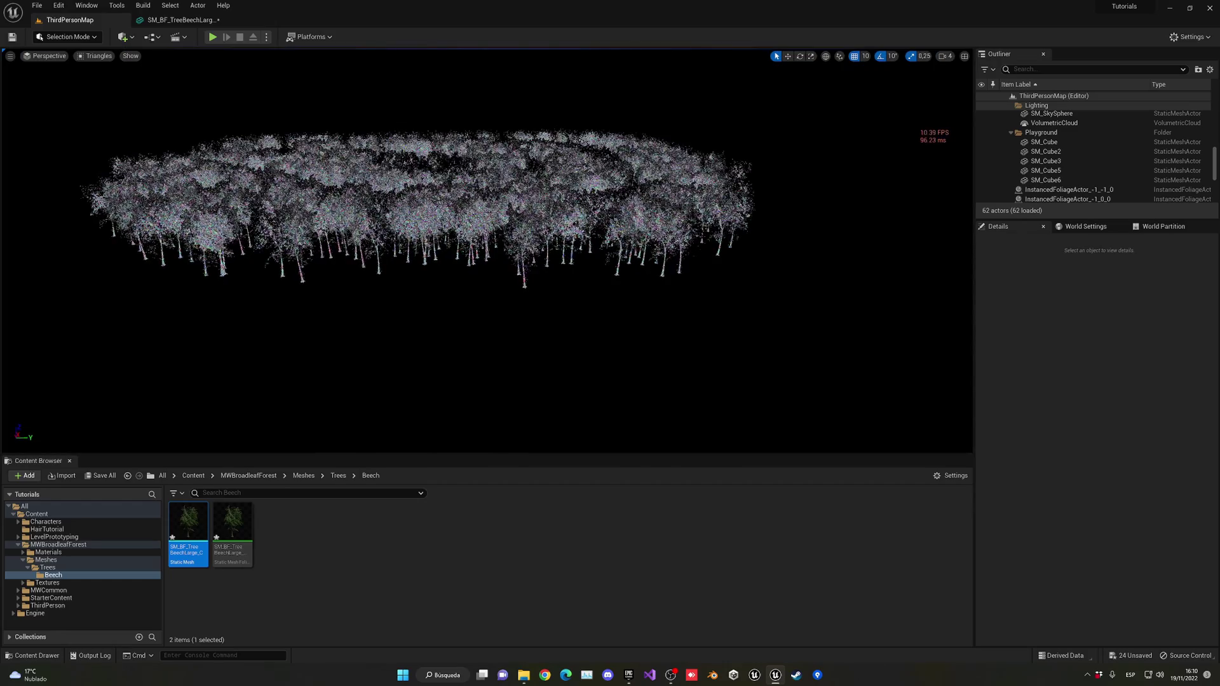
{"action": "right_click_drag", "start_coordinate": [487, 250], "coordinate": [467, 236]}
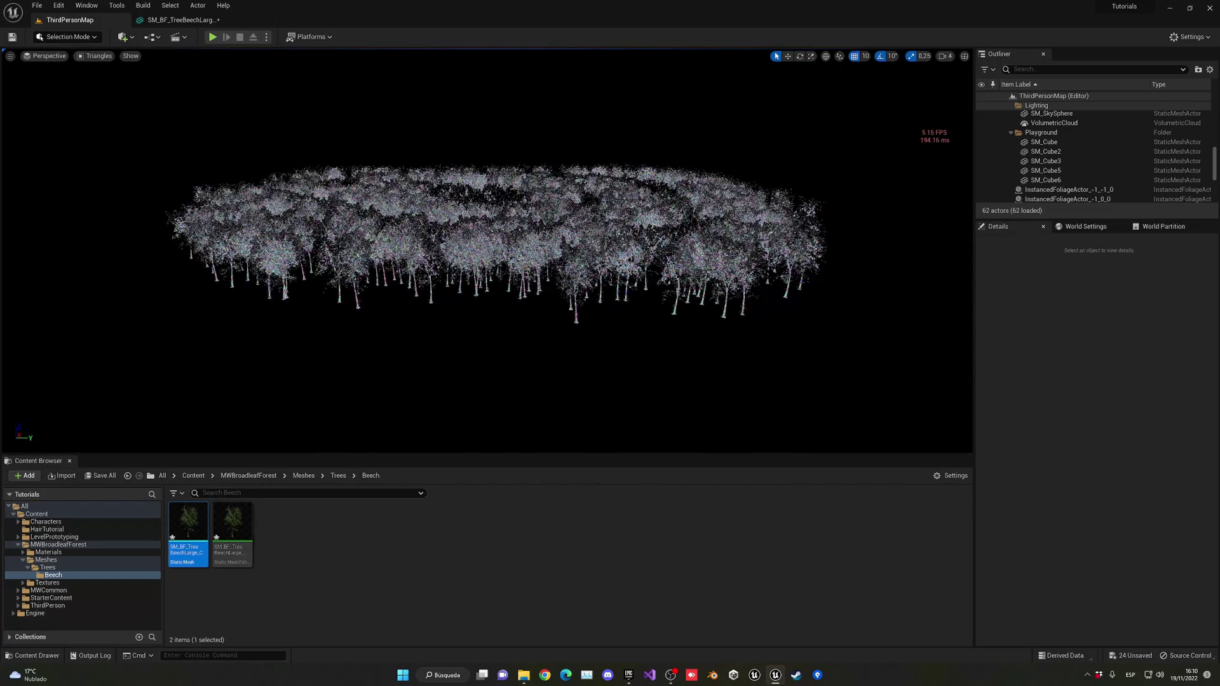